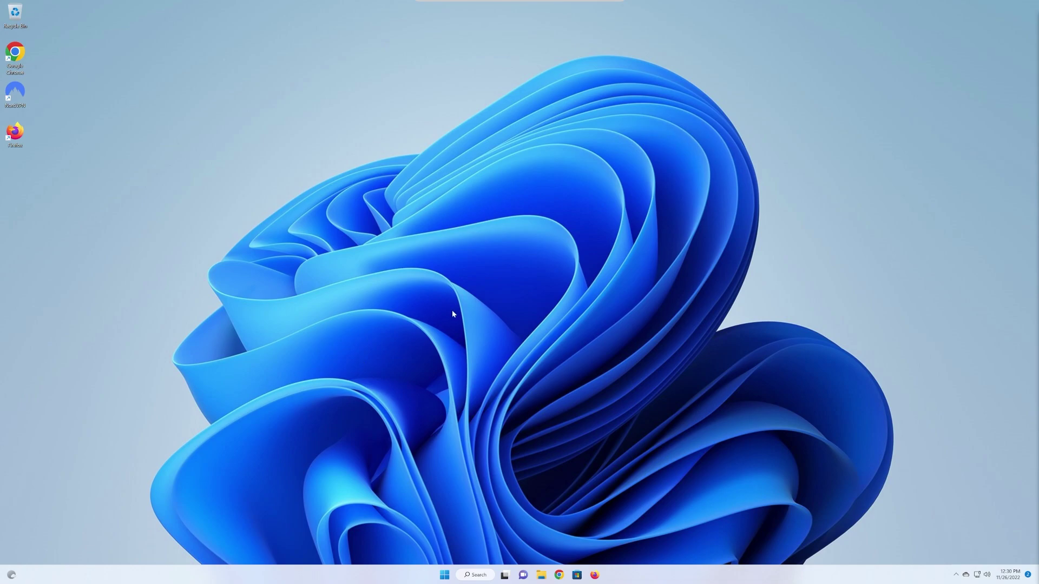
Find and open the Startup Apps system settings, and place the window nearer the middle of the desktop
click(443, 574)
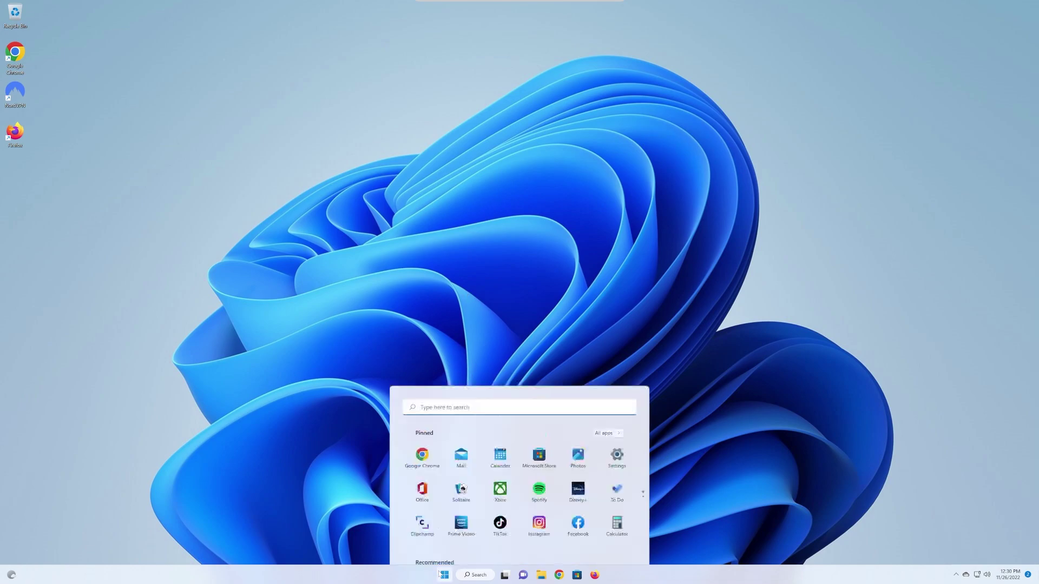
text(startup)
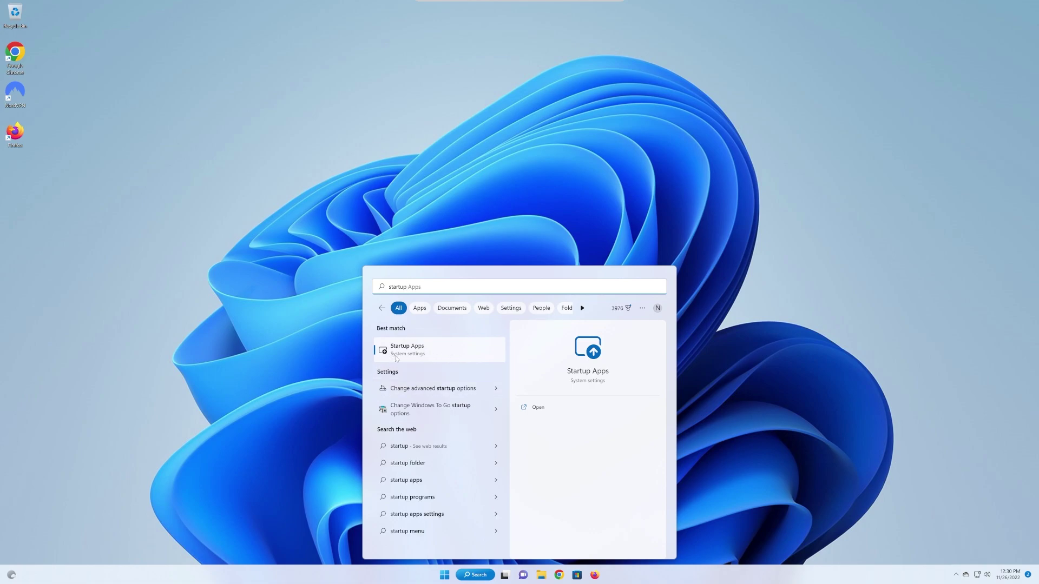
click(395, 357)
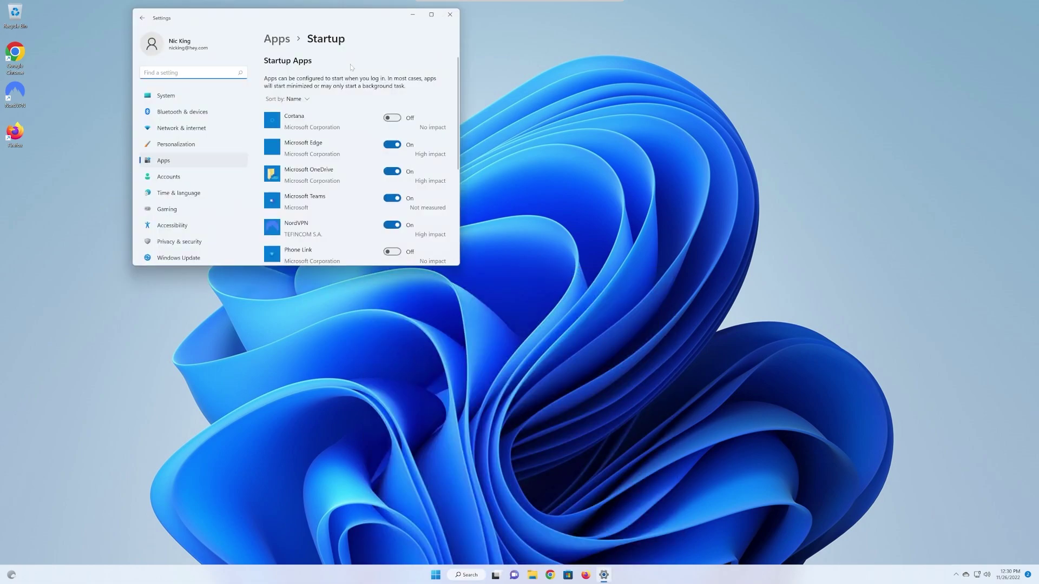
drag(362, 18, 572, 53)
Turn off Microsoft Edge, Microsoft OneDrive and Microsoft Teams as startup apps, and close the settings window
click(607, 180)
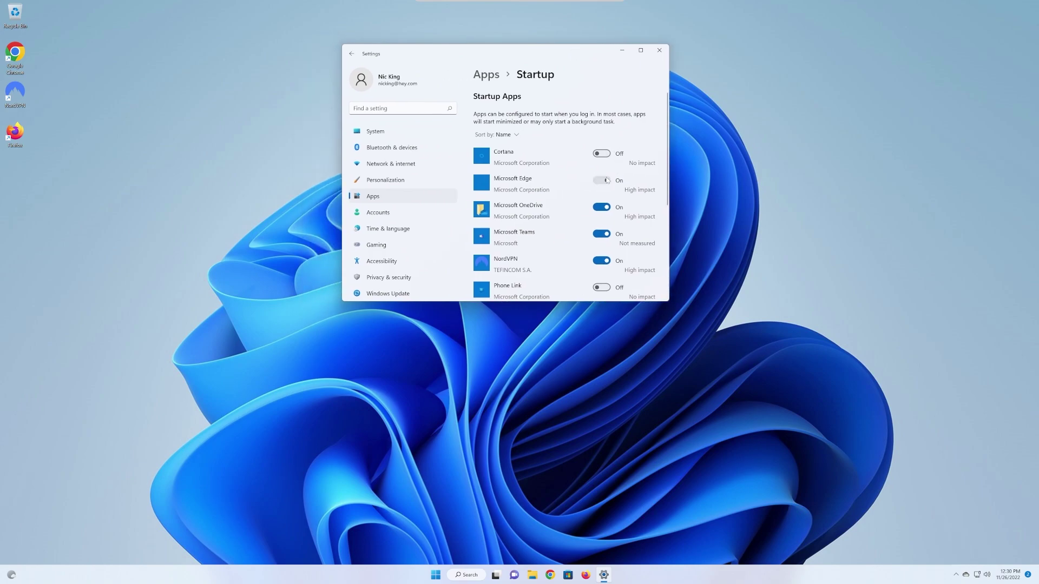
click(600, 207)
click(600, 239)
scroll(514, 168, down, 3)
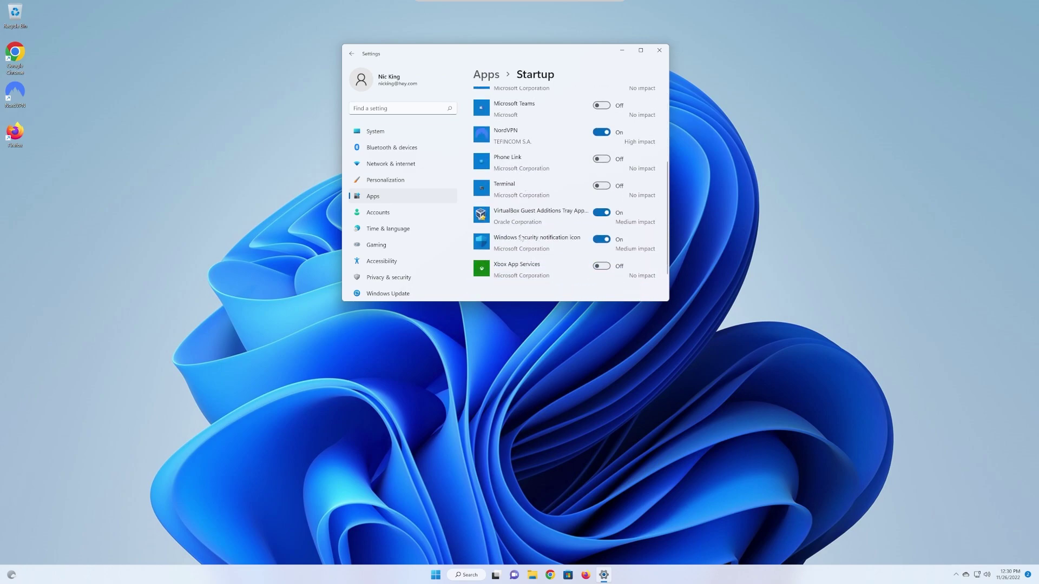
scroll(560, 220, down, 2)
scroll(558, 227, up, 6)
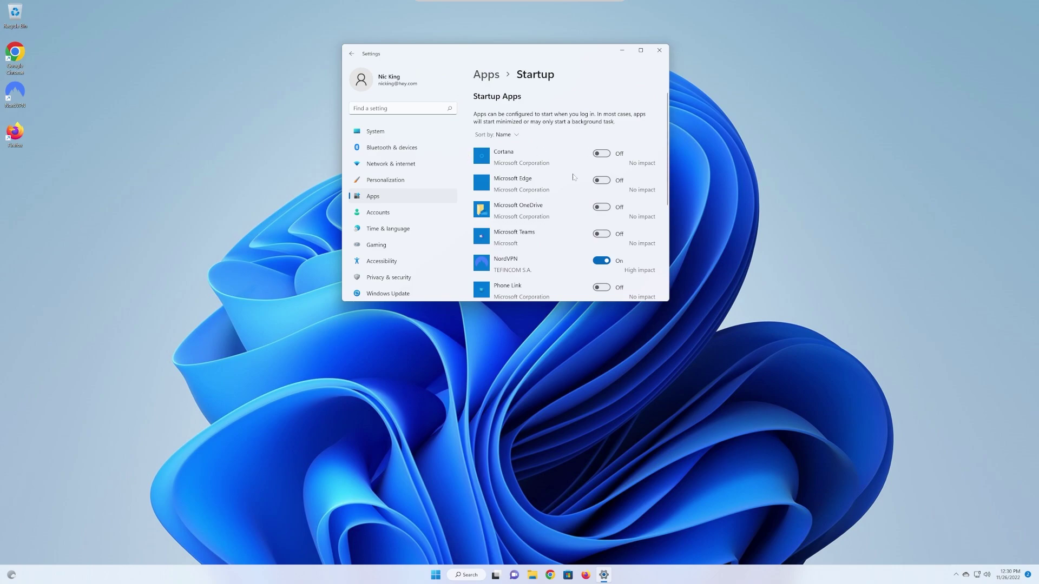
click(659, 50)
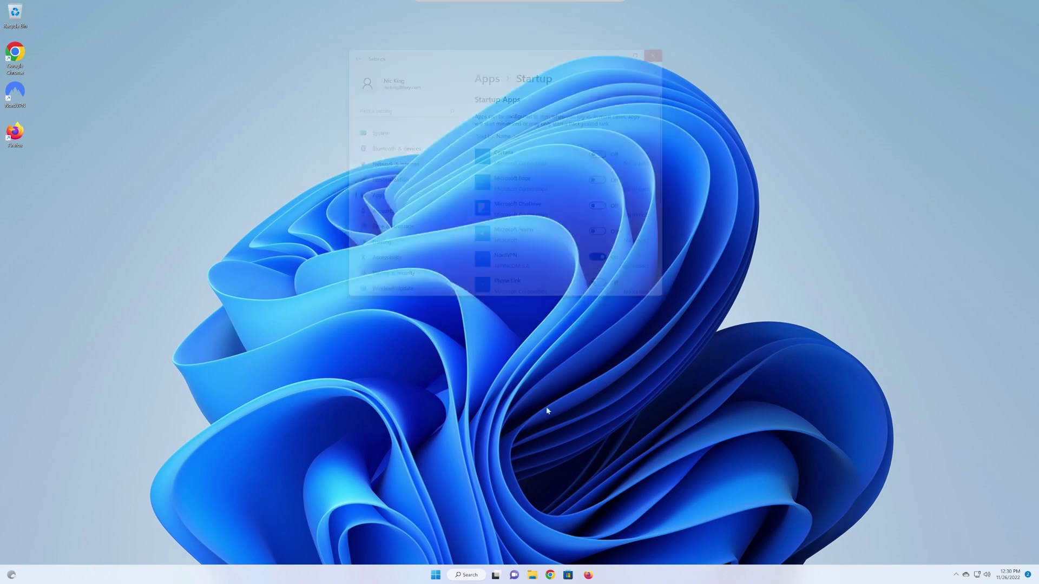
Open Task Manager, place it near the middle of the desktop and display its list of startup apps
click(444, 574)
text(task)
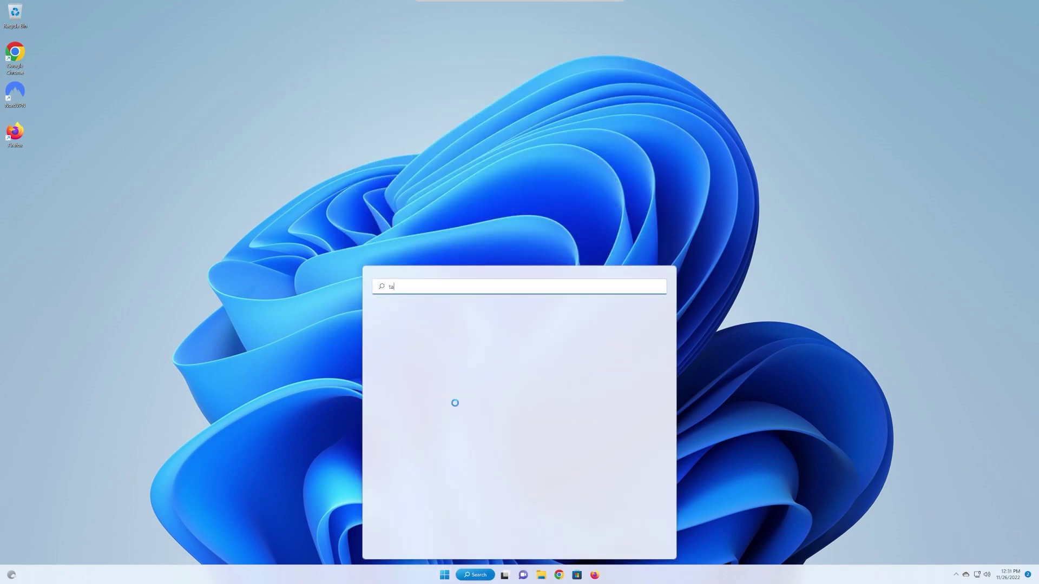
click(416, 351)
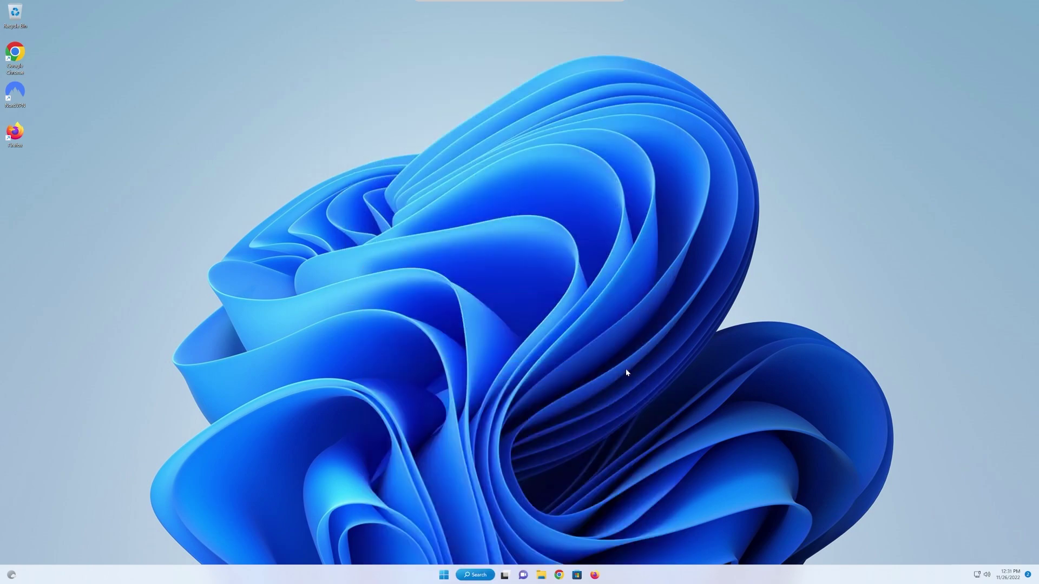
drag(237, 75, 523, 96)
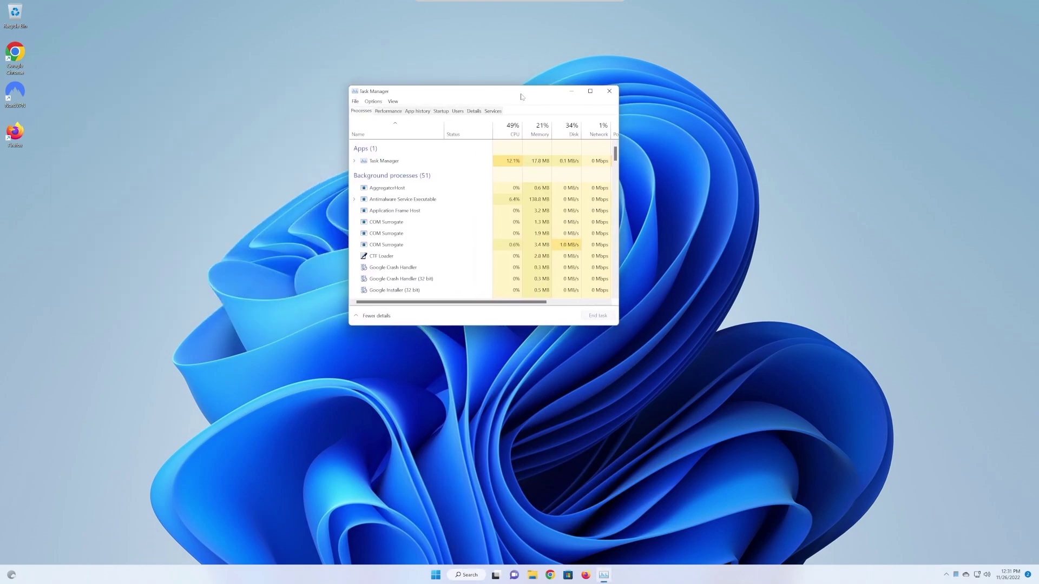
click(441, 111)
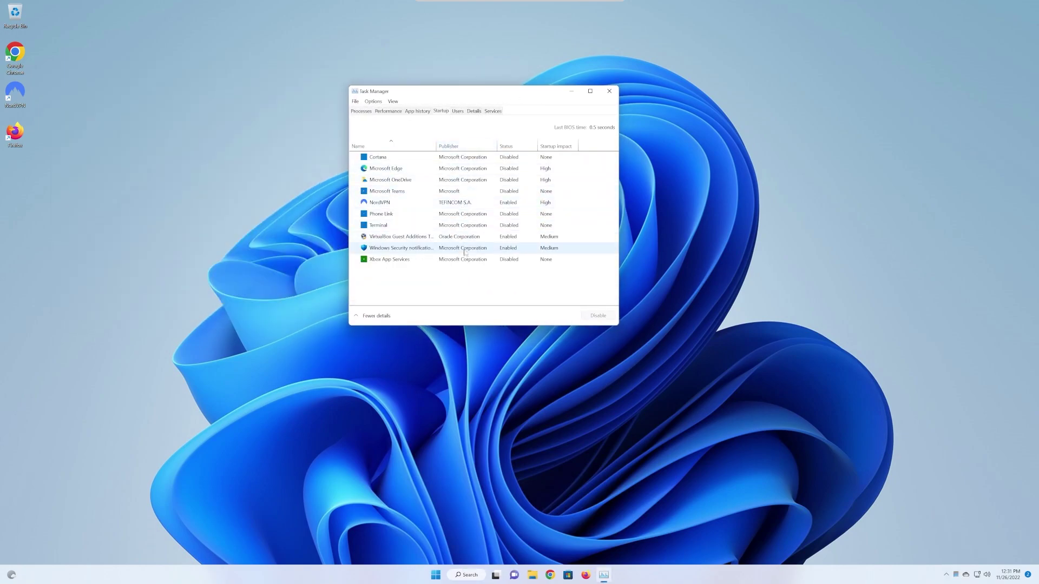
Inspect the available actions for the Microsoft Edge, Microsoft OneDrive and Microsoft Teams startup entries
right_click(451, 169)
right_click(425, 180)
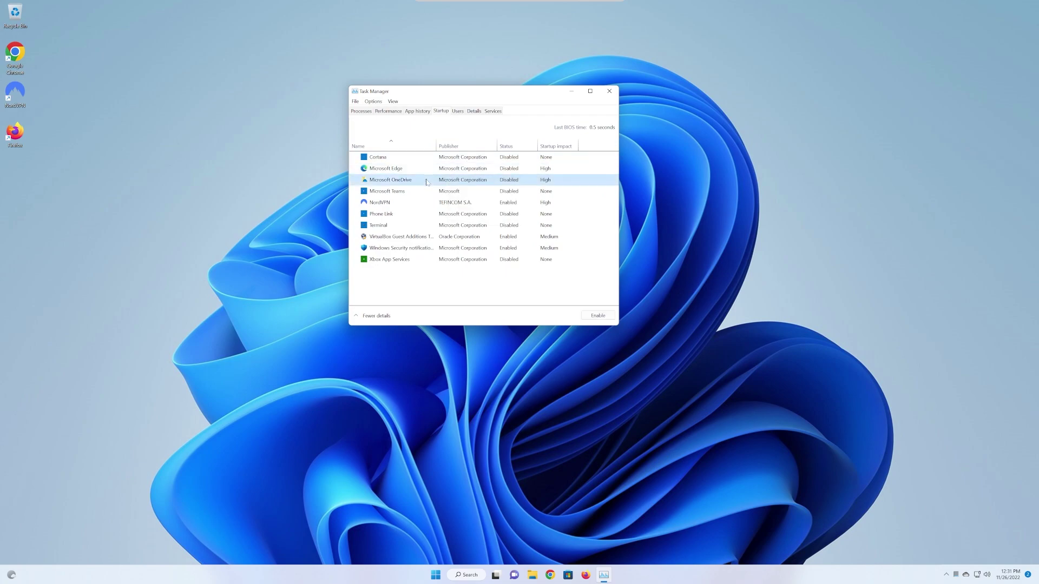
right_click(429, 188)
click(407, 189)
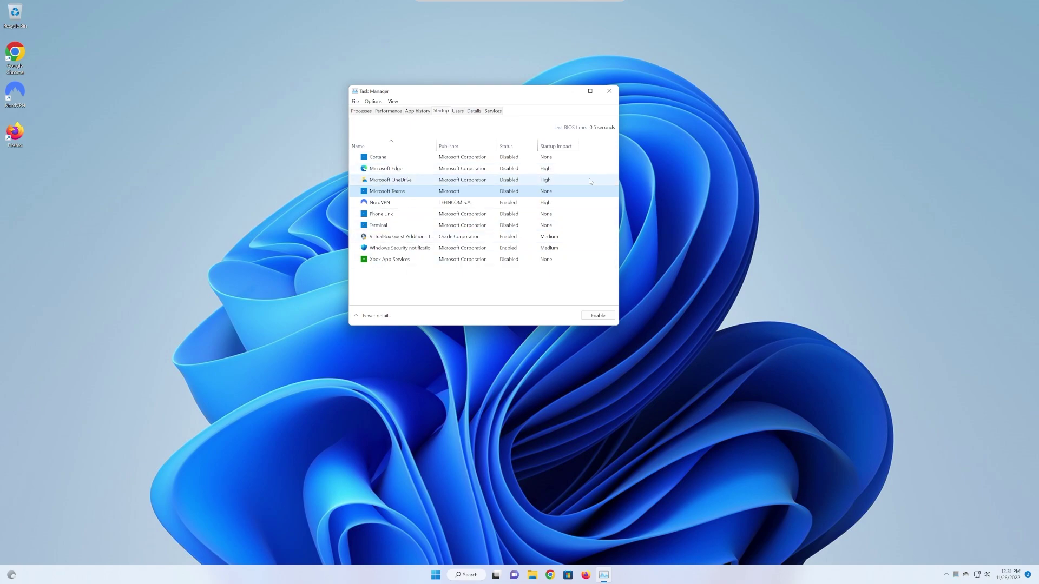
Examine the running apps, background processes and Windows processes in Task Manager
click(360, 111)
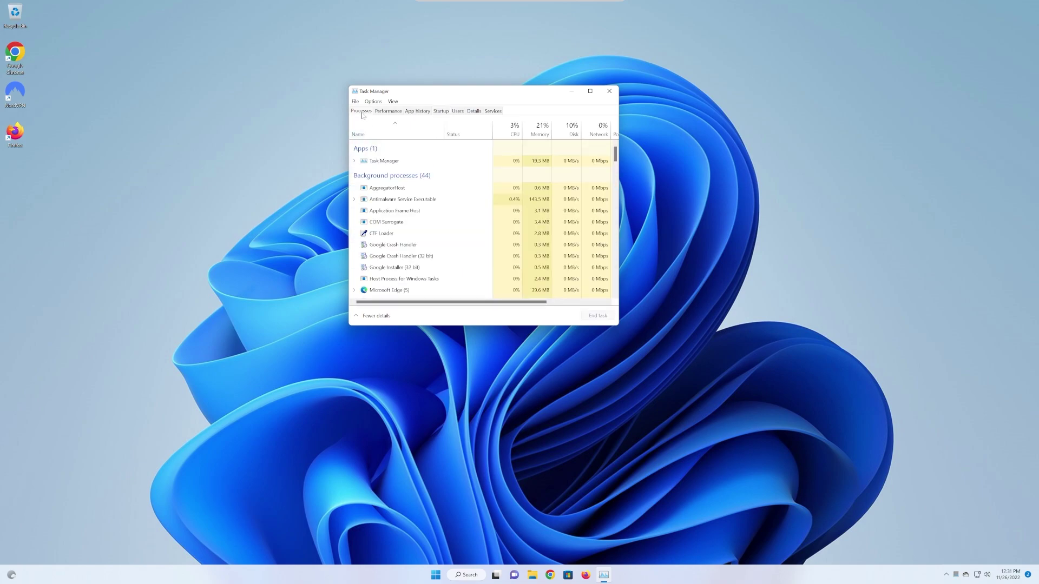
scroll(421, 184, down, 10)
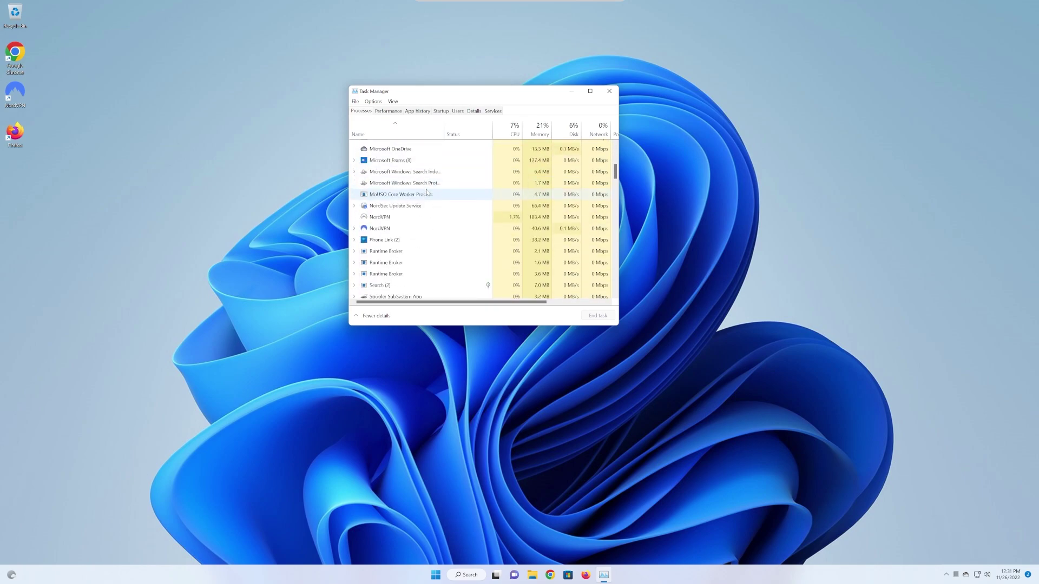
scroll(427, 192, down, 7)
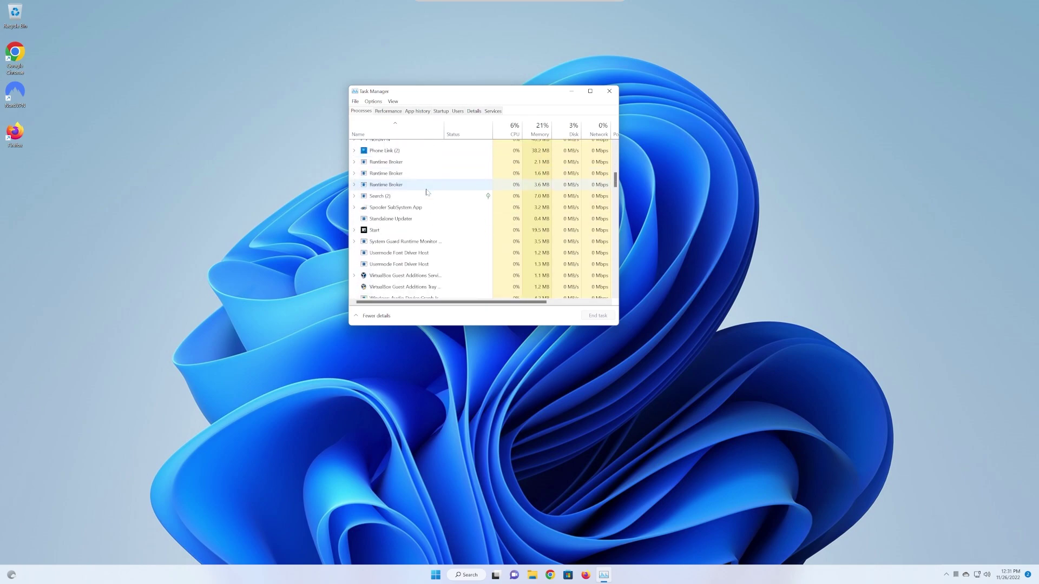
scroll(425, 195, up, 5)
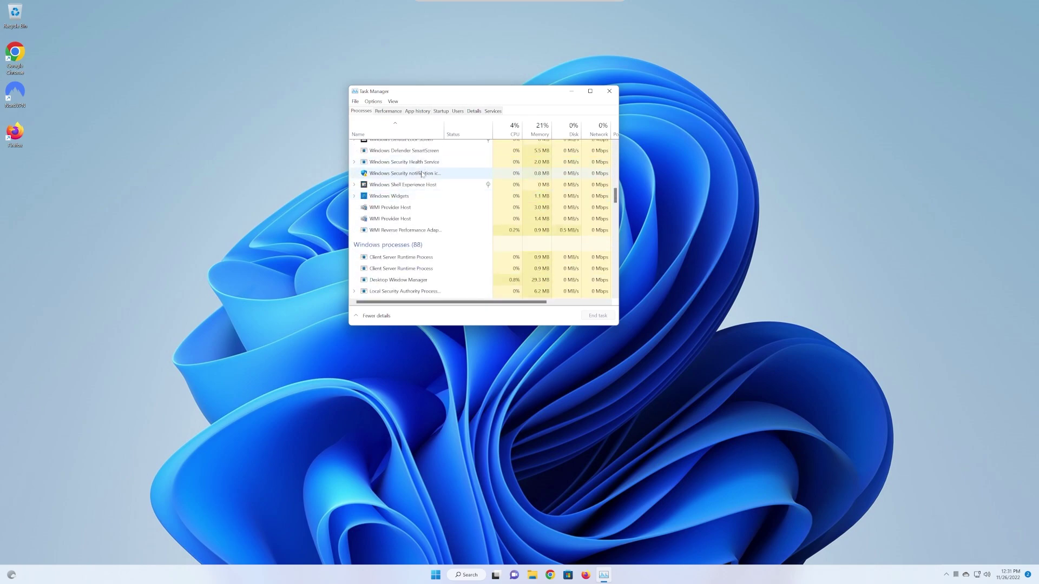
Look through the Windows services and the actions available for the Hyper-V Guest Service Interface, and close Task Manager
click(493, 111)
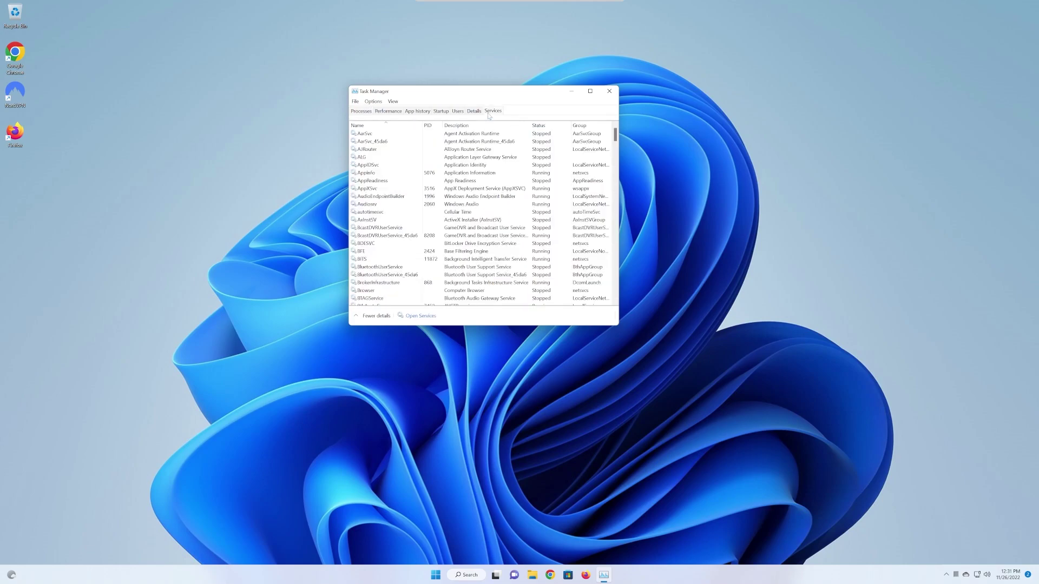
scroll(499, 177, up, 2)
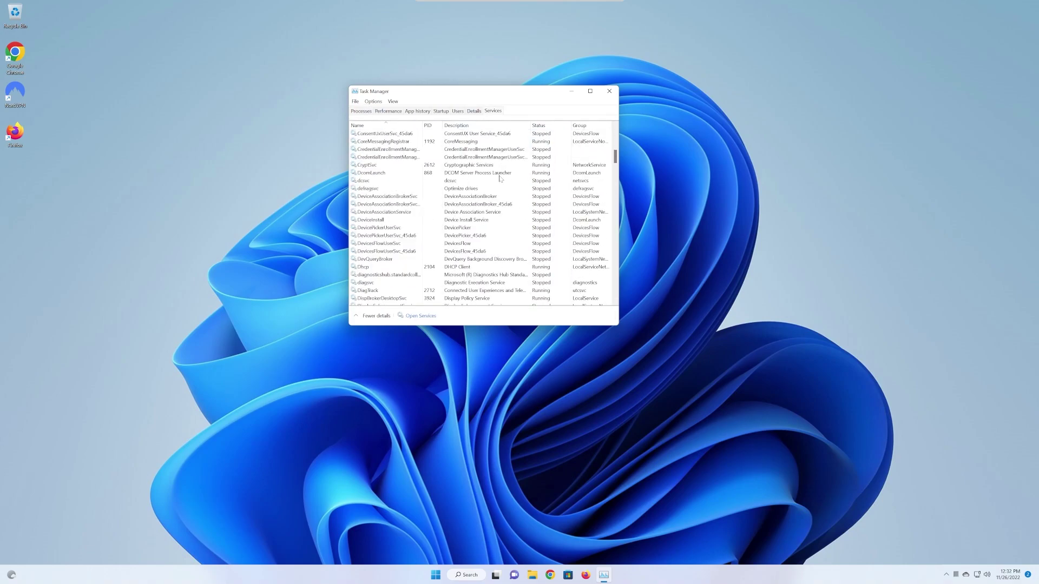
scroll(500, 179, down, 15)
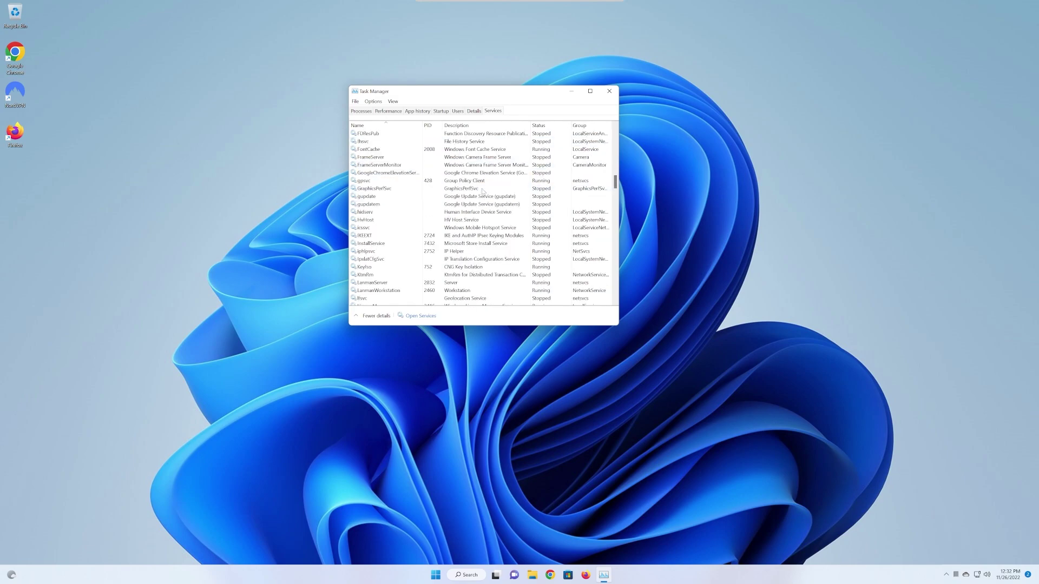
scroll(482, 192, down, 12)
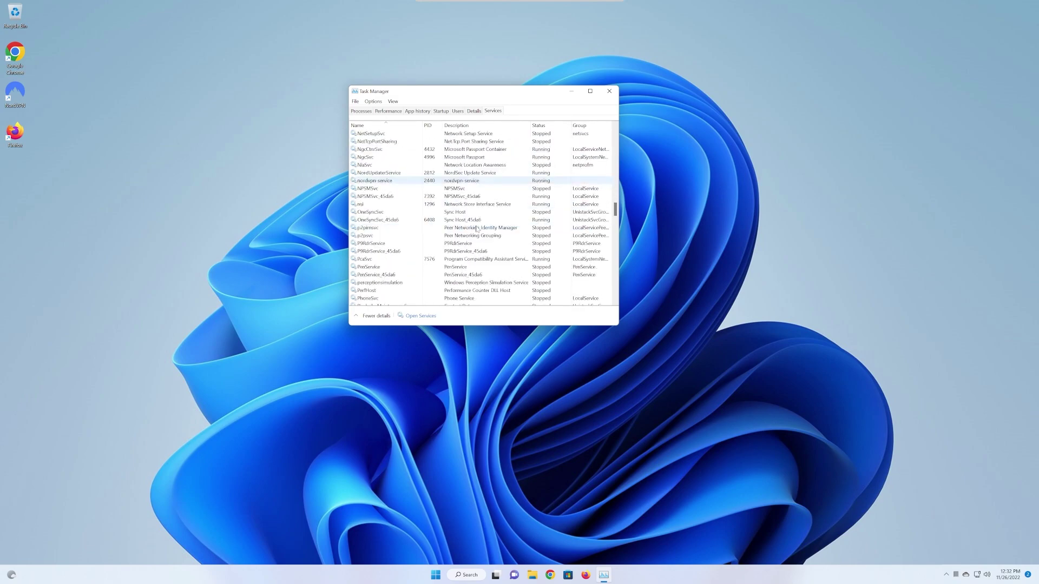
scroll(465, 233, down, 5)
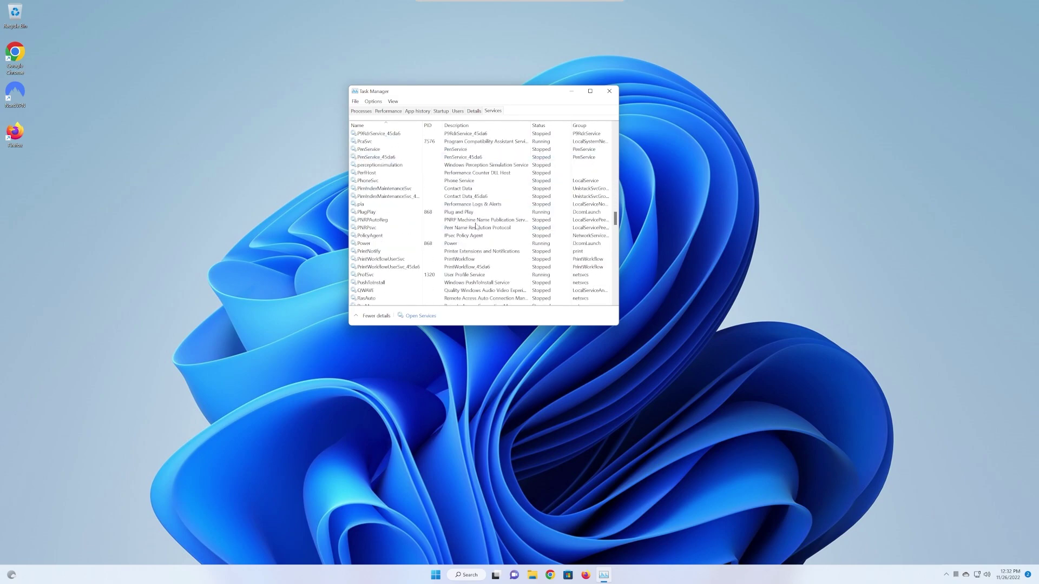
scroll(438, 233, down, 20)
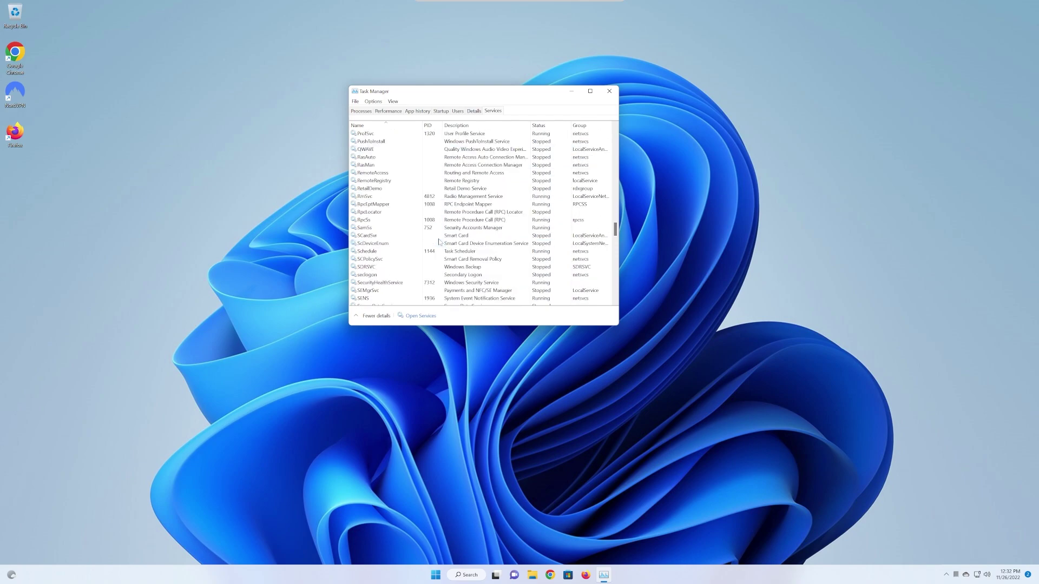
scroll(438, 208, down, 3)
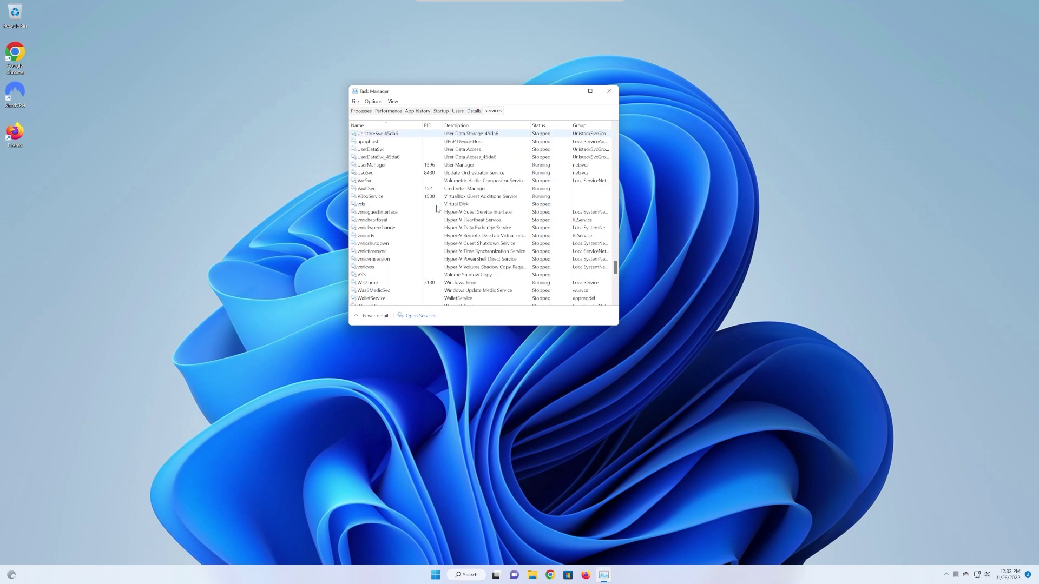
right_click(437, 209)
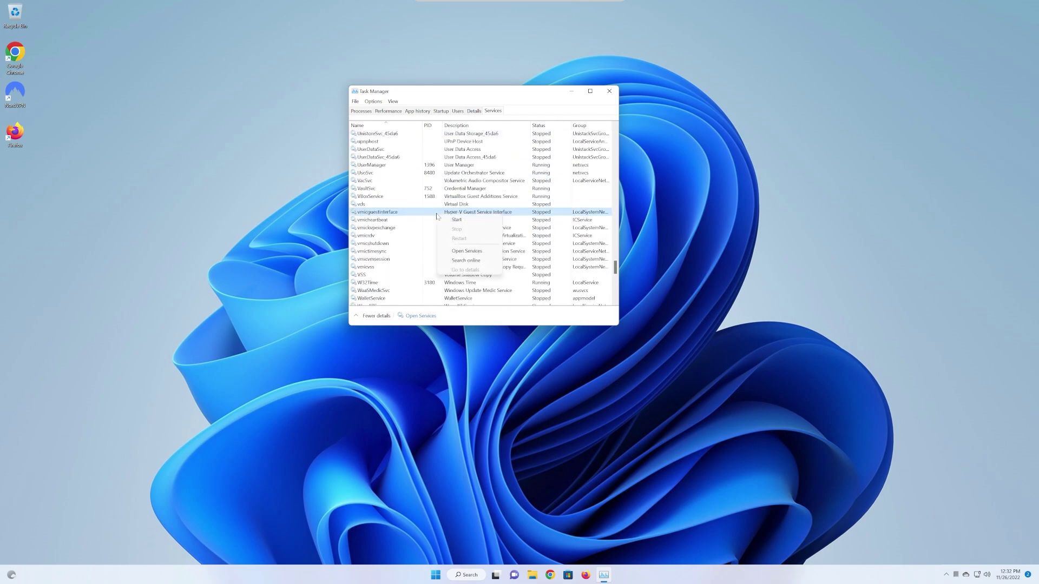
click(436, 210)
scroll(562, 139, up, 20)
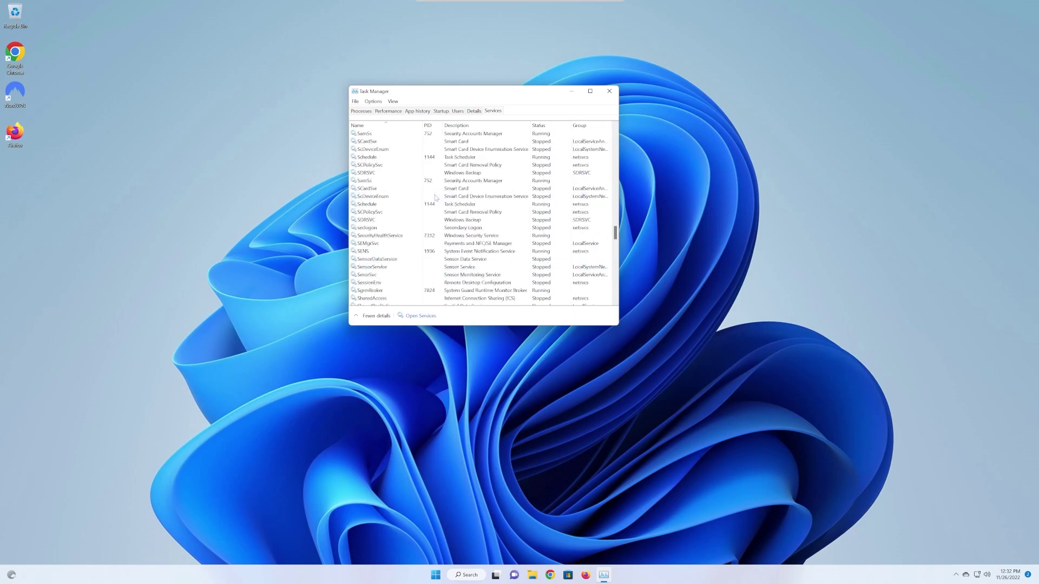
scroll(561, 139, down, 1)
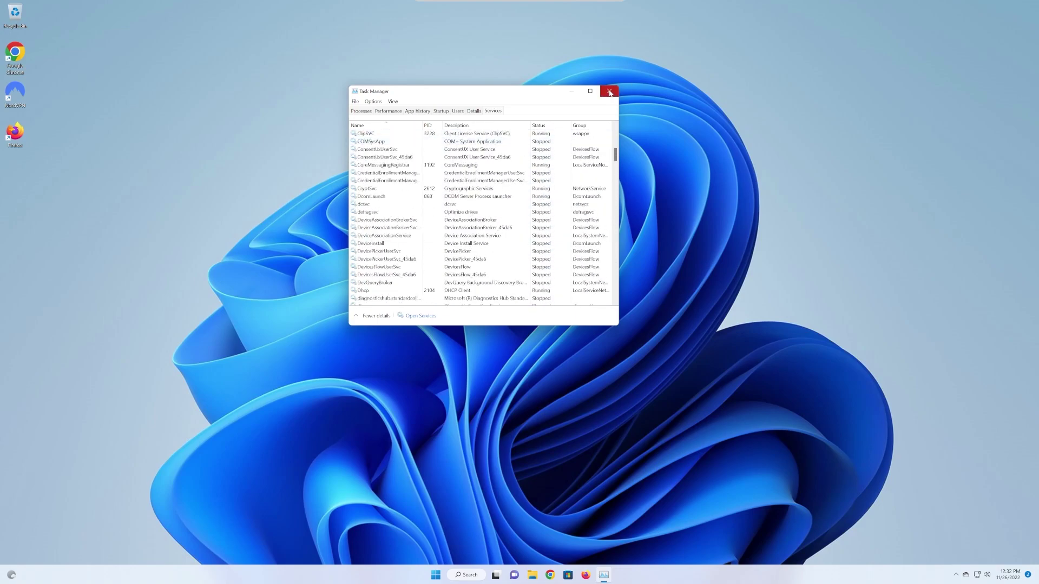
click(609, 91)
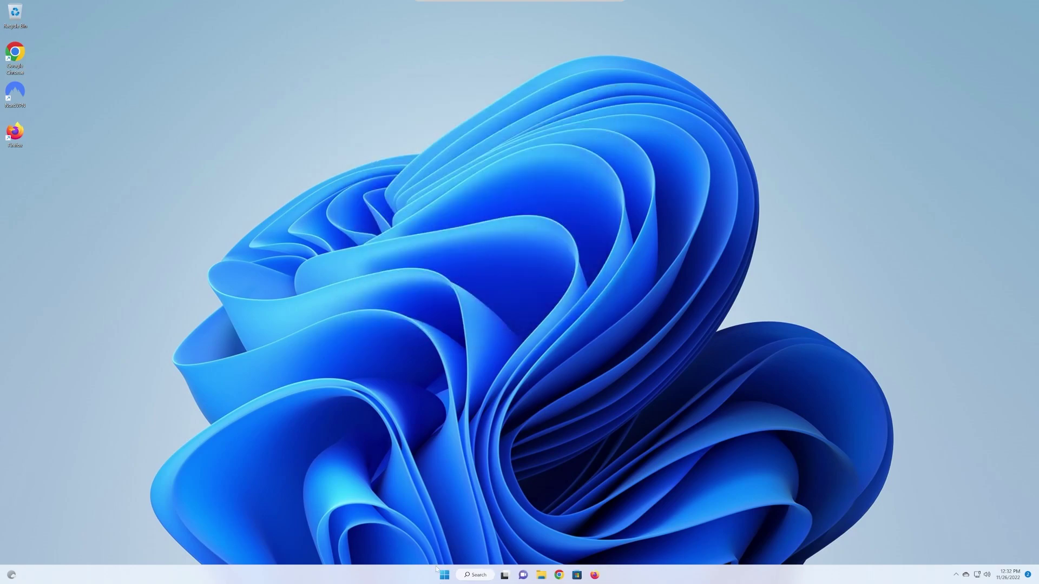
Open the Power, sleep and battery settings and check the screen and sleep options
click(444, 575)
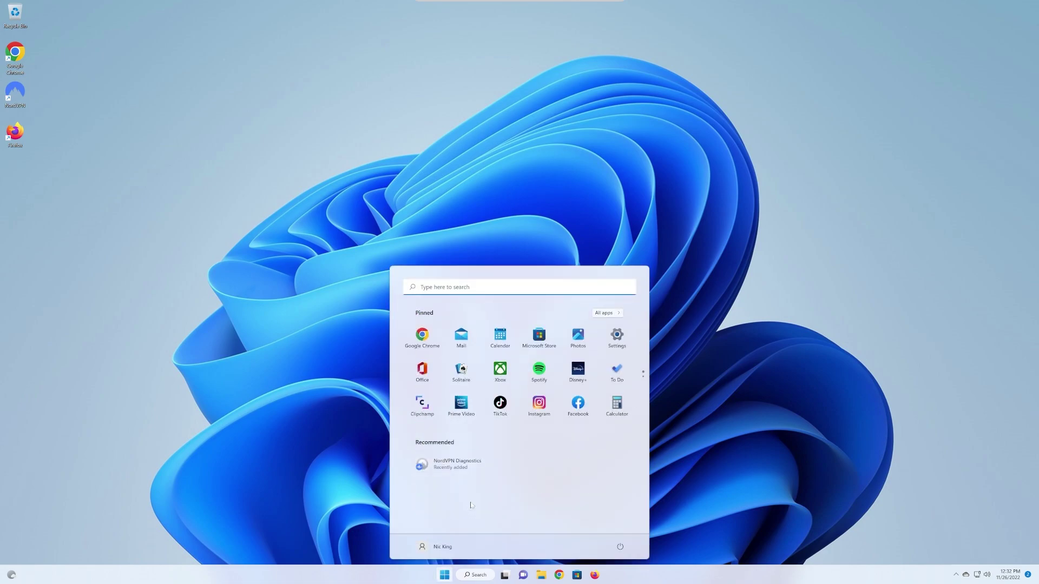
text(powers)
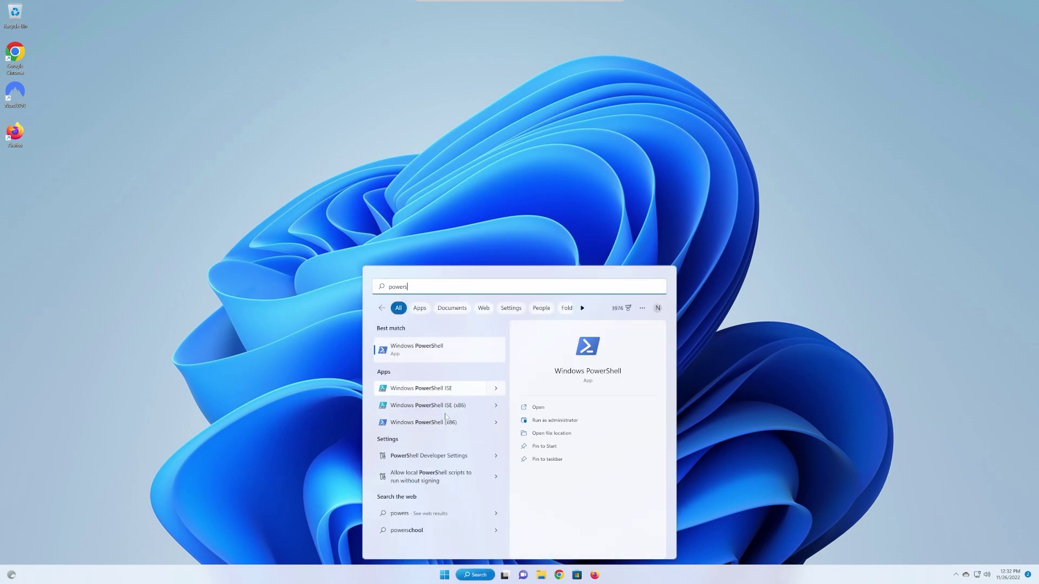
key(BackSpace)
text(setting)
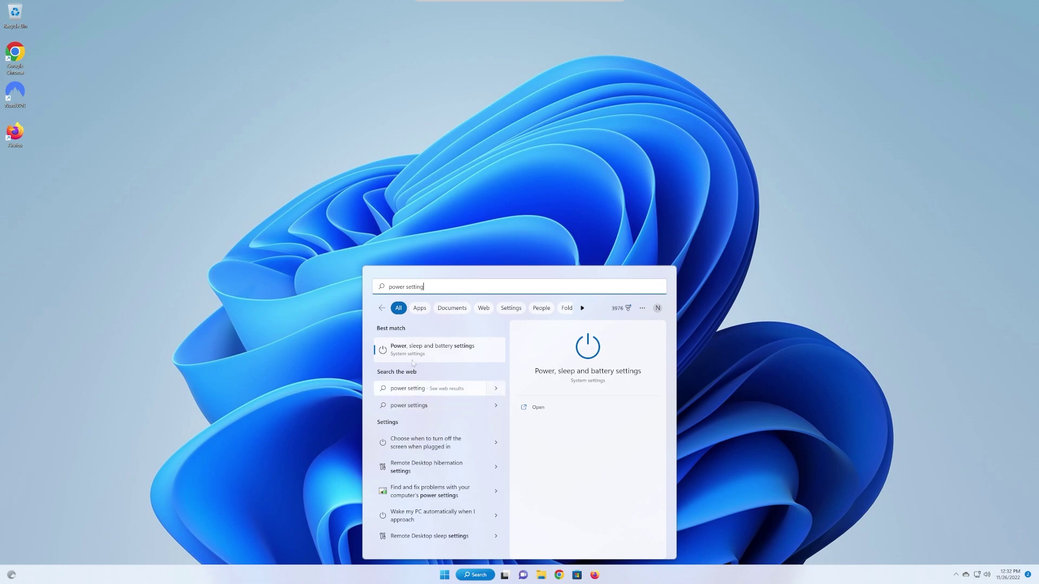
click(423, 355)
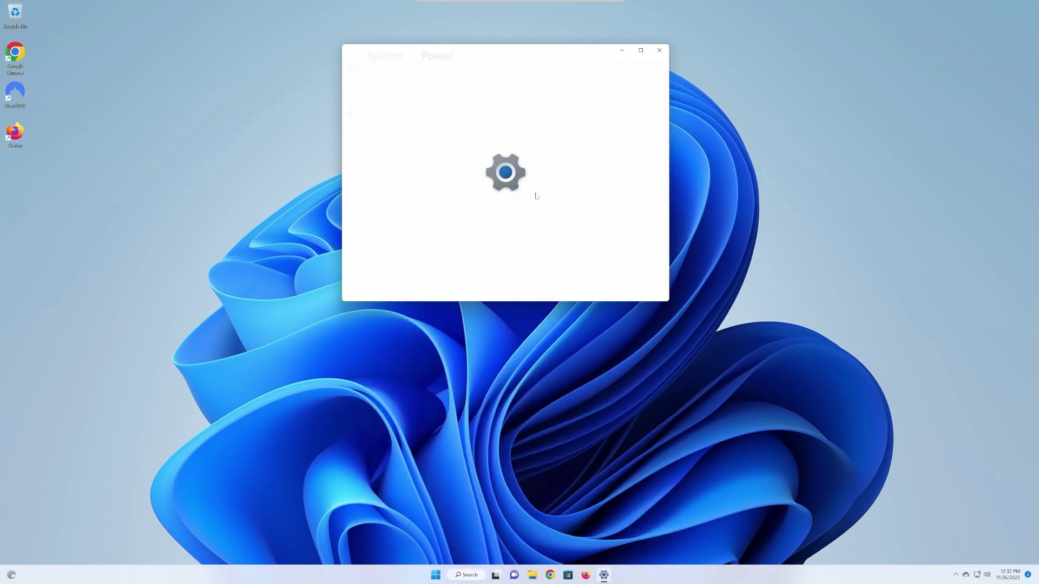
drag(532, 61, 557, 70)
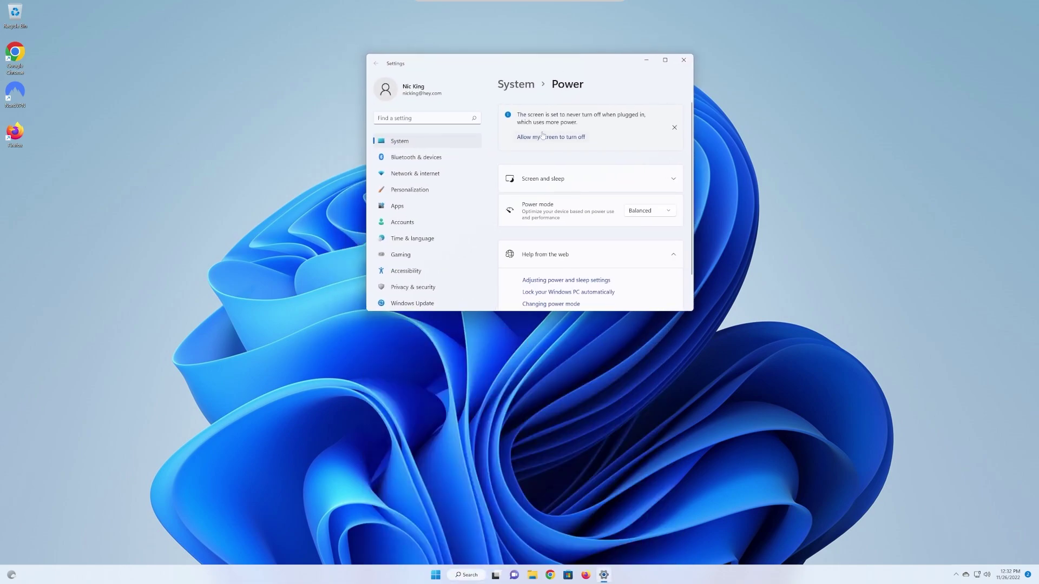
click(557, 170)
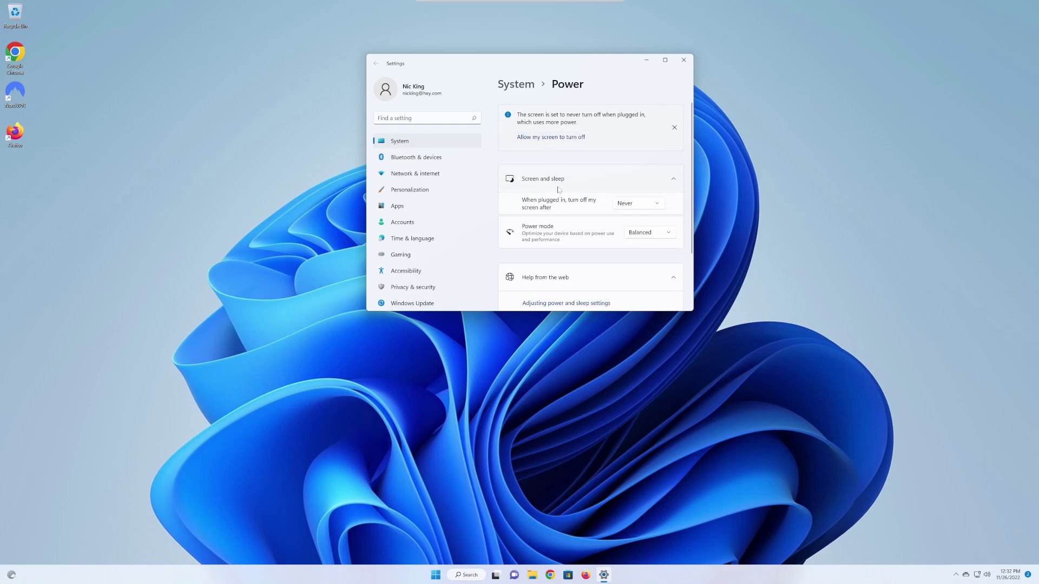
click(582, 176)
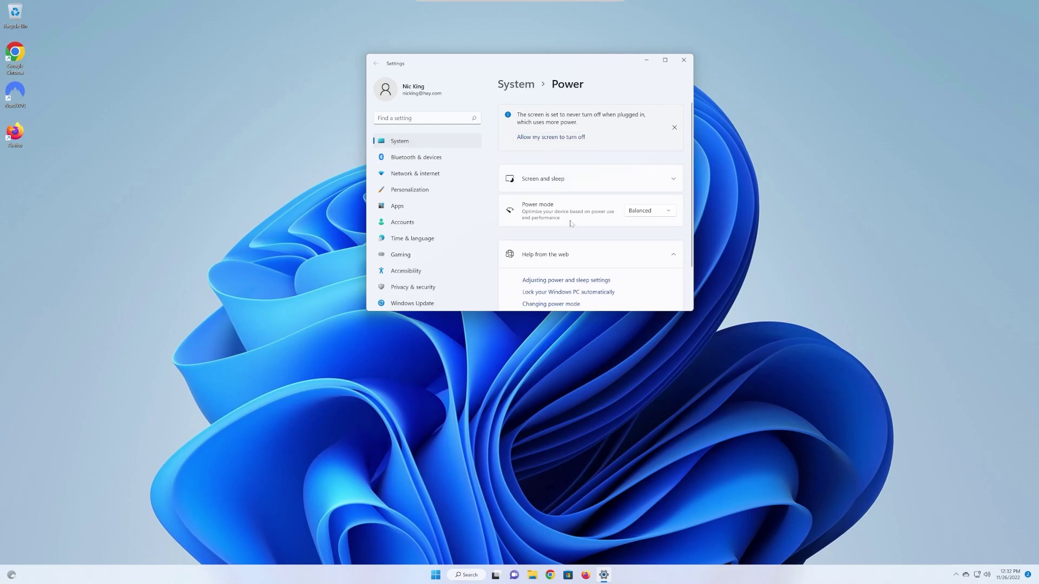
Set the power mode to Best performance
click(634, 211)
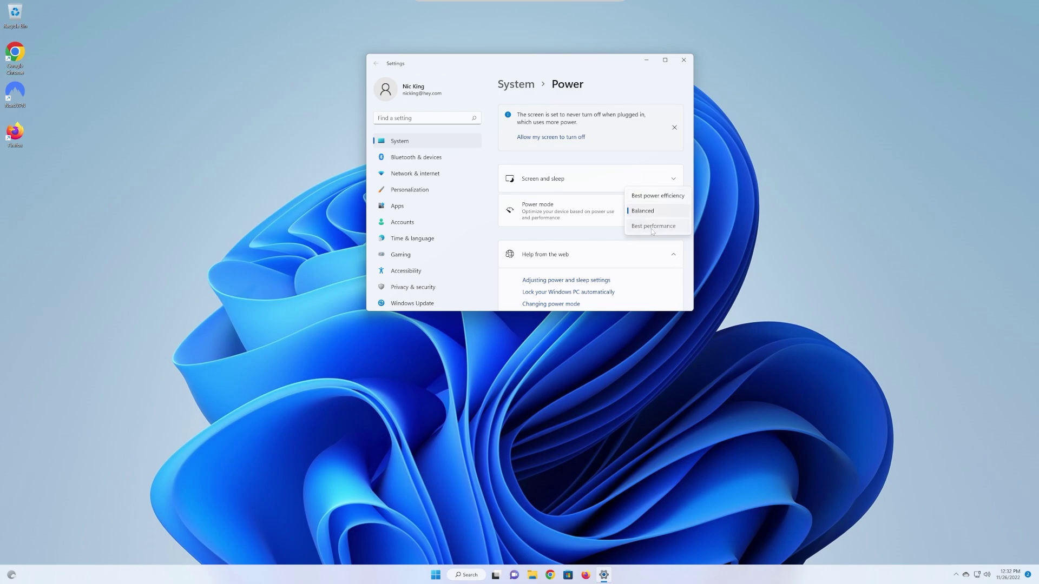
click(652, 226)
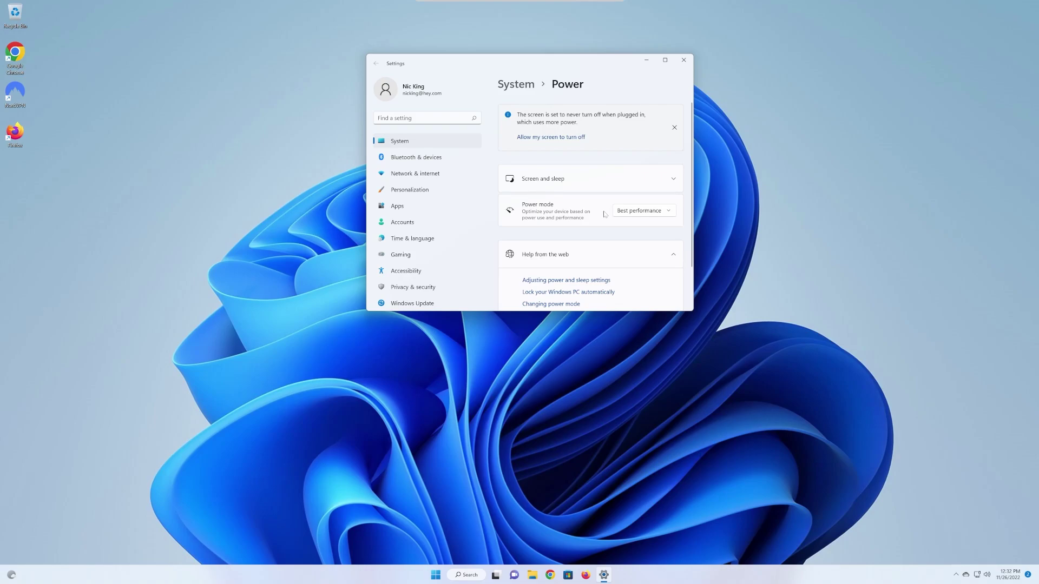
scroll(598, 226, down, 2)
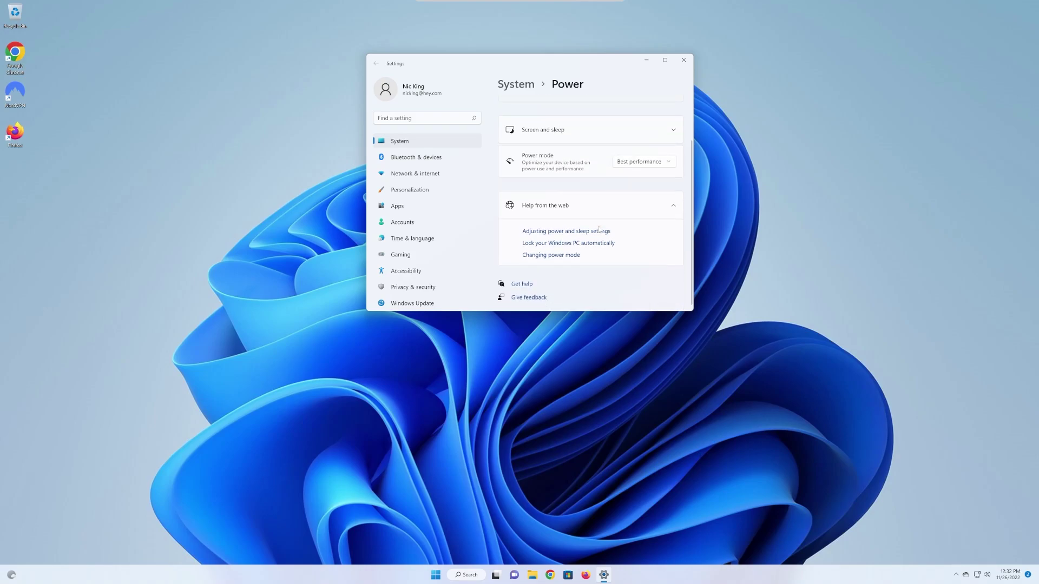
scroll(569, 230, up, 2)
Open the Apps & features settings, also reaching them through a Windows search for "apps and"
click(397, 208)
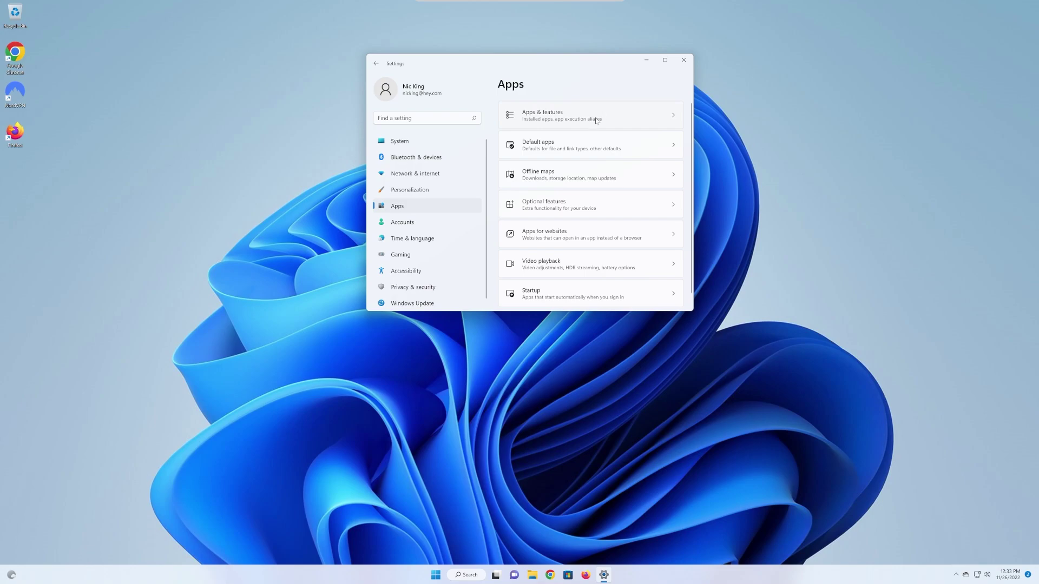
click(612, 119)
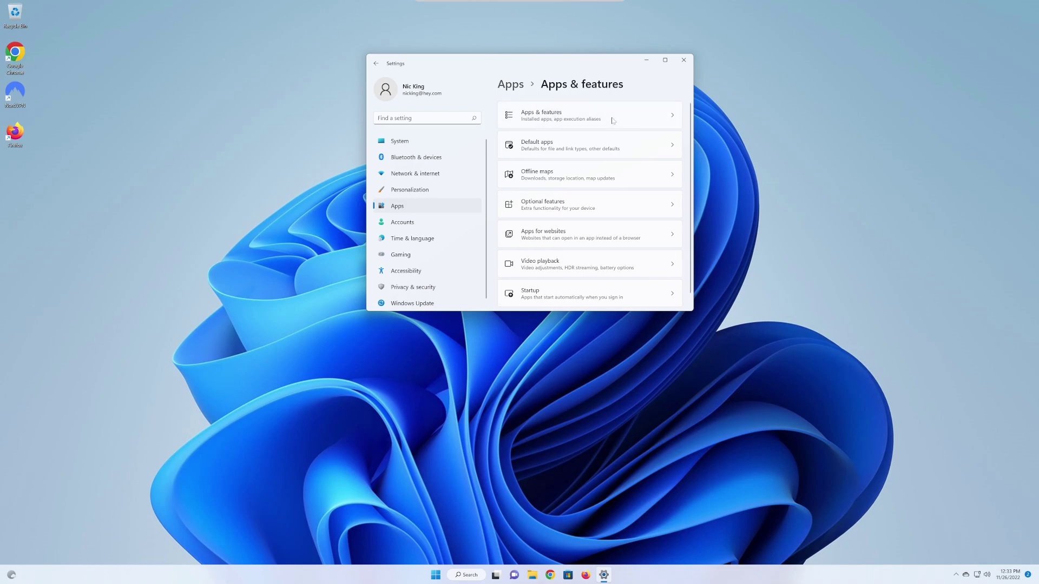
click(439, 577)
text(apps)
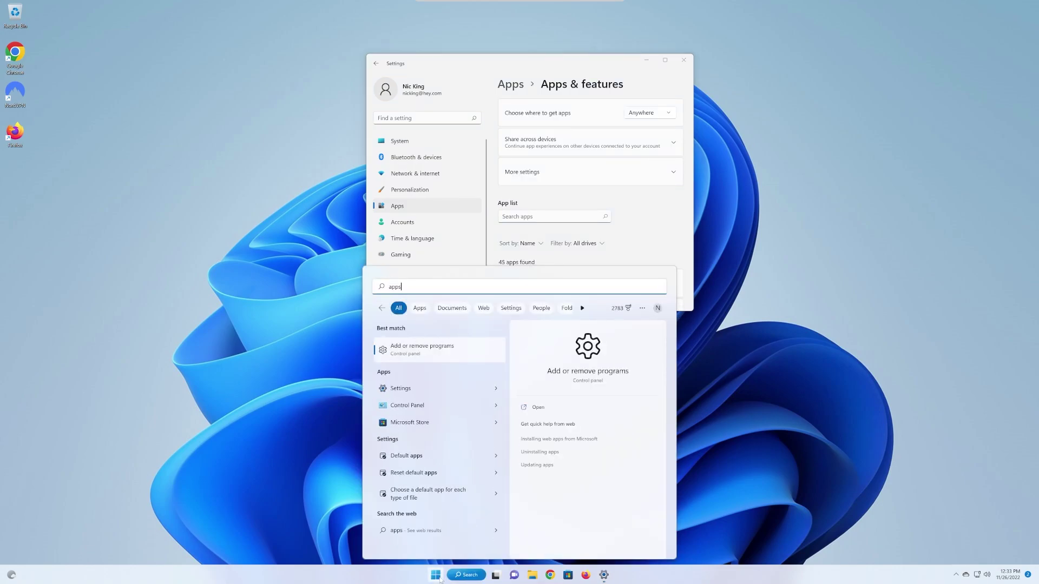
text( and)
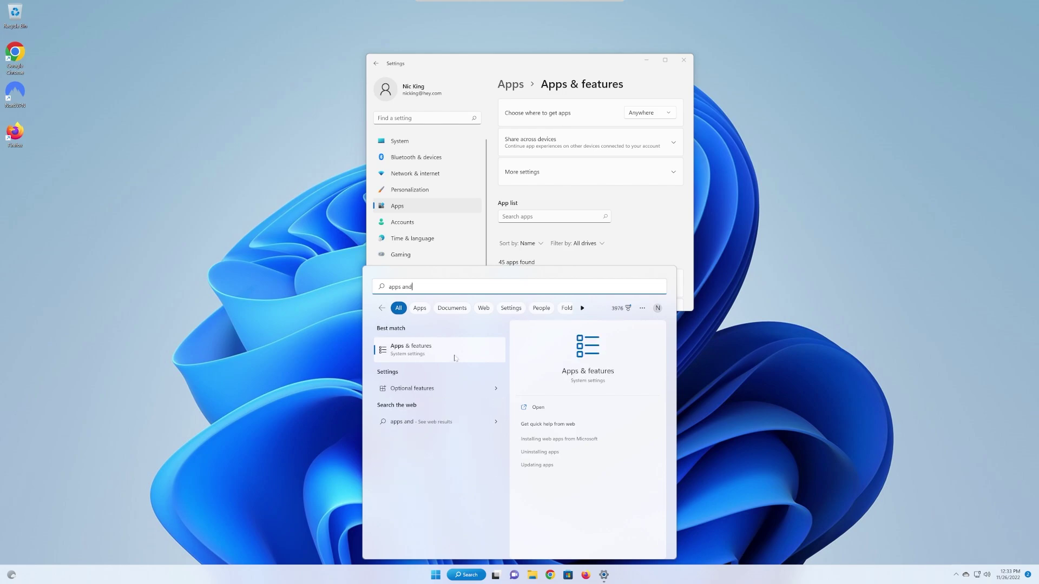
click(454, 357)
Browse the installed apps and sort the app list by size
scroll(647, 214, down, 8)
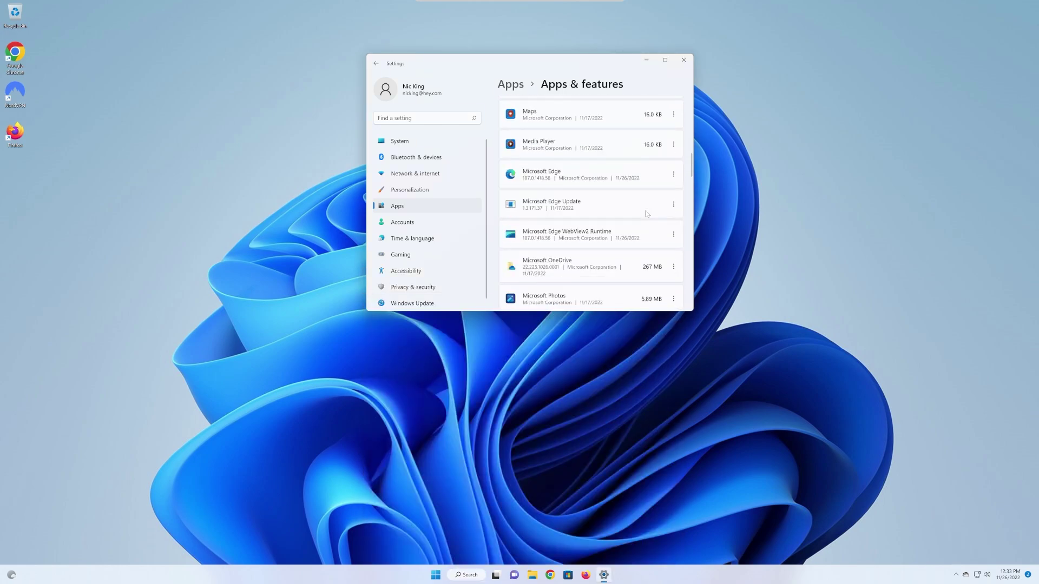
scroll(647, 214, up, 8)
click(542, 245)
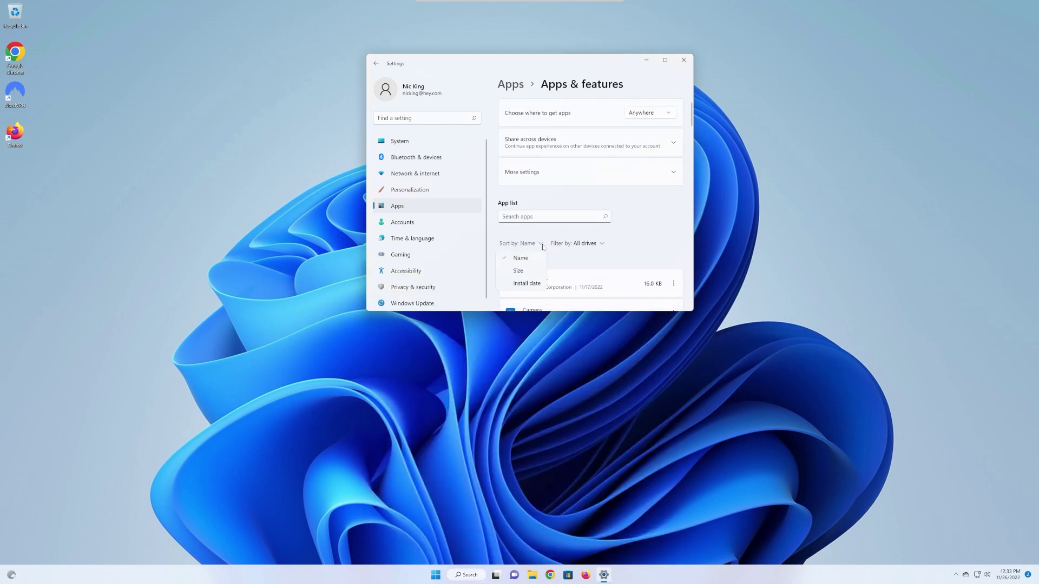
click(519, 270)
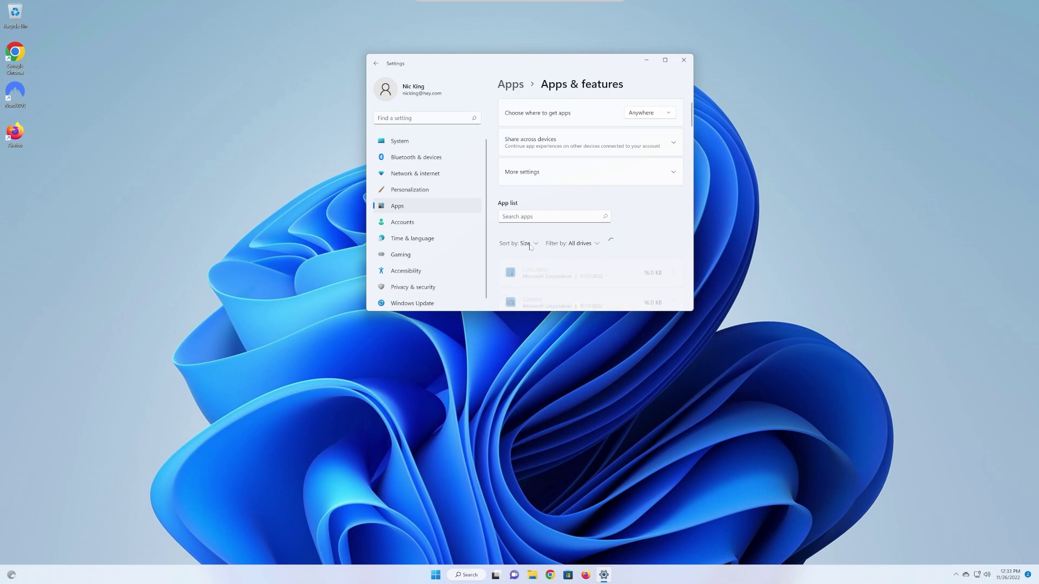
scroll(630, 222, down, 3)
scroll(630, 222, up, 1)
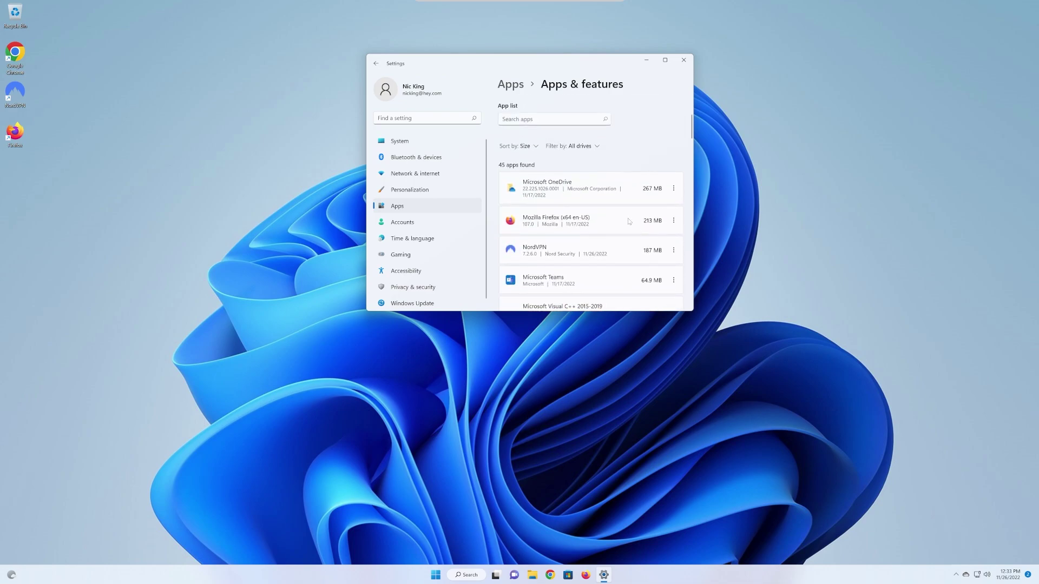
Uninstall Microsoft OneDrive and allow the uninstaller to make changes to the device
click(673, 190)
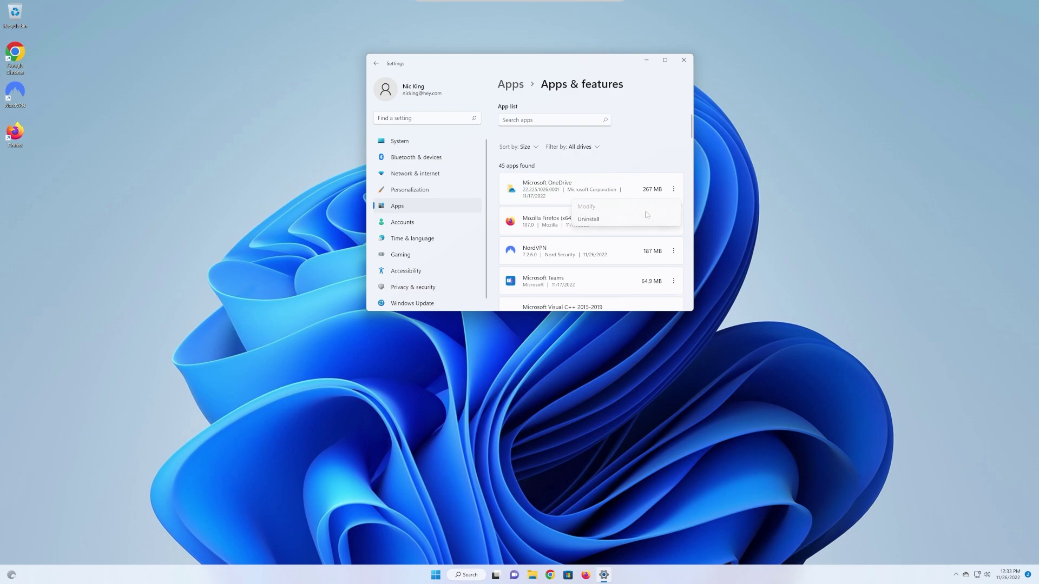
click(623, 222)
click(661, 234)
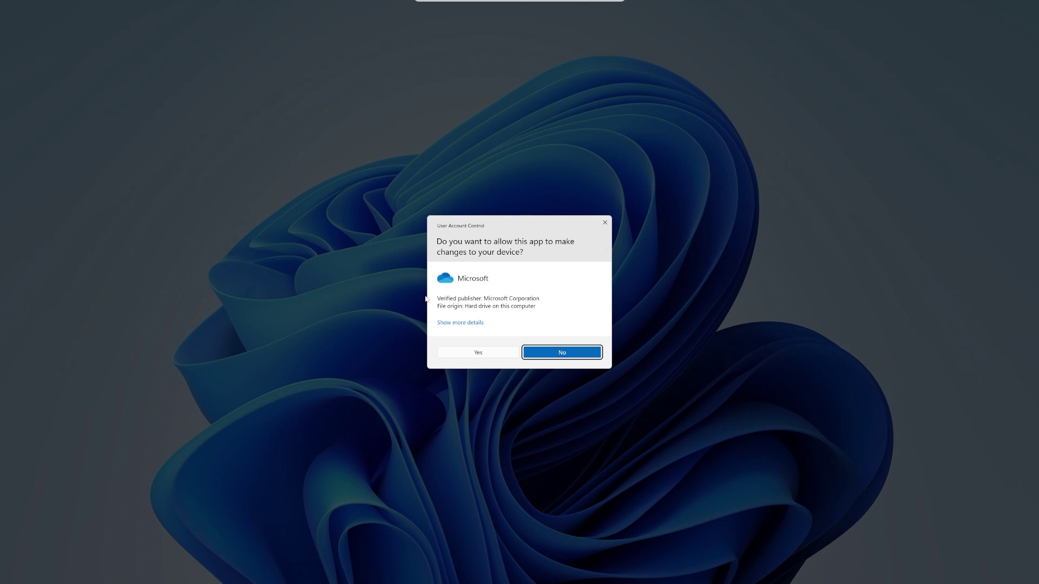
click(478, 356)
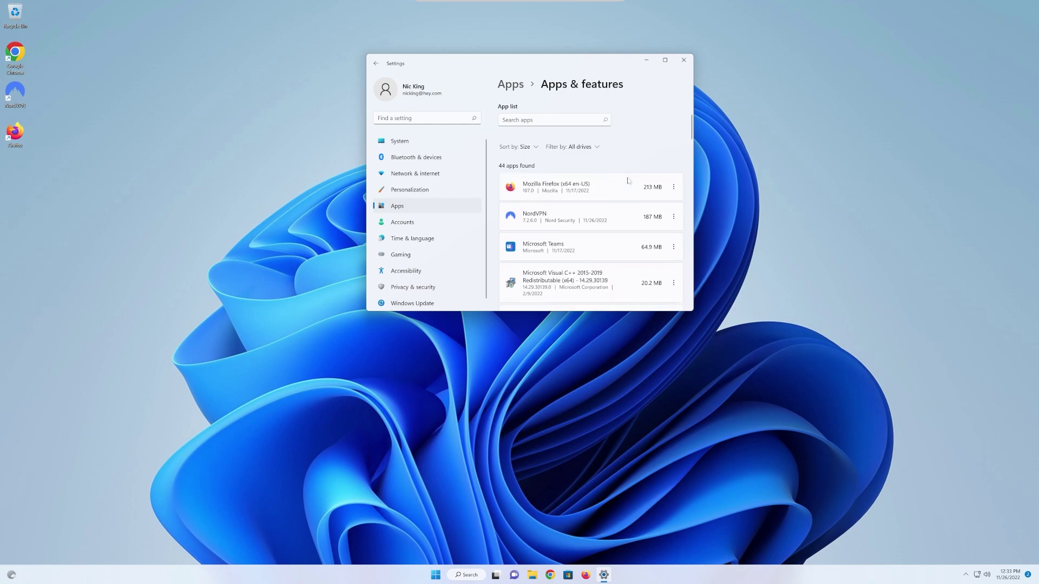
Uninstall Microsoft Teams from the installed apps
click(673, 247)
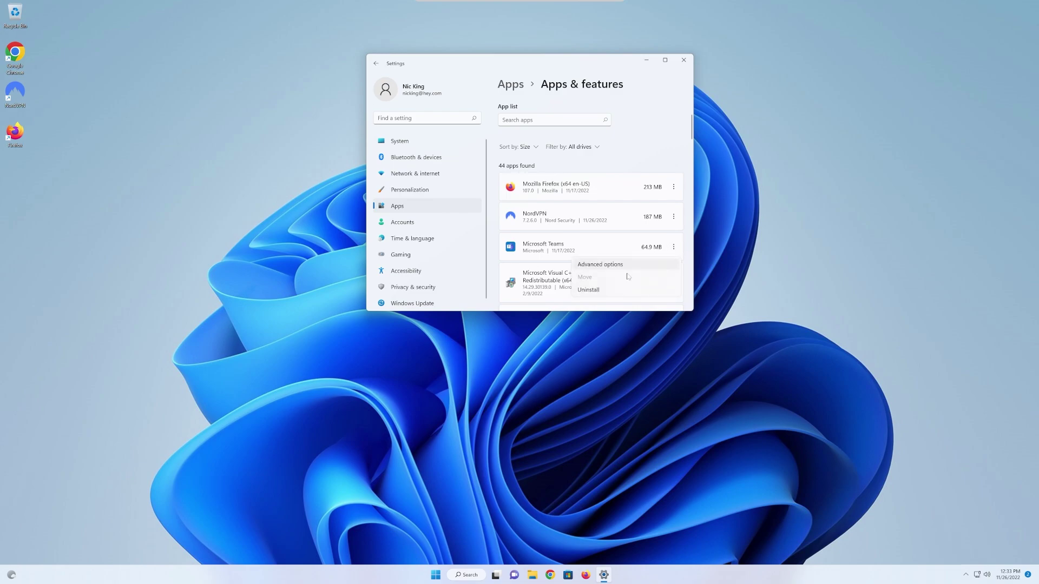
click(600, 294)
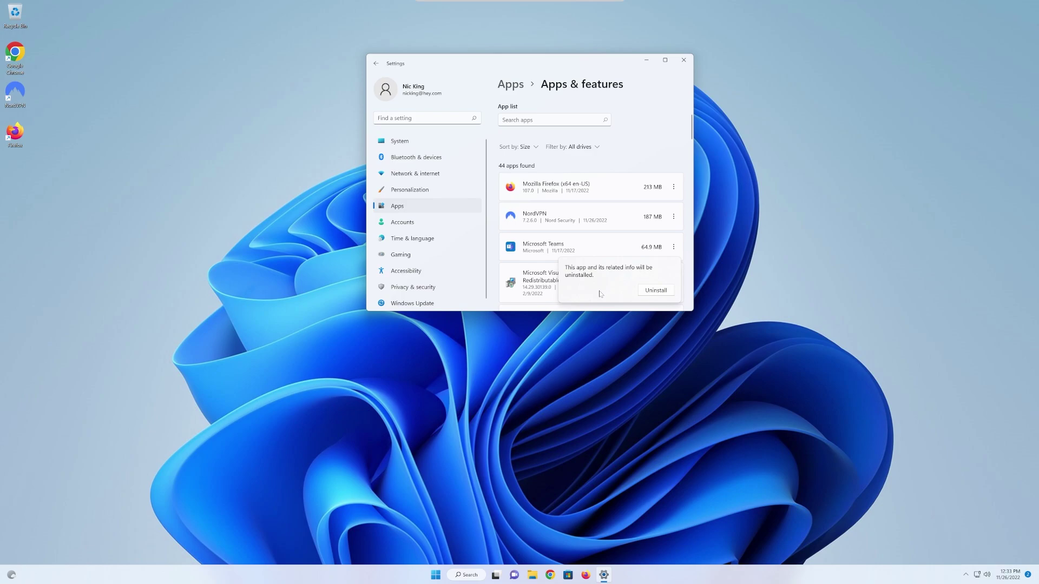
click(656, 291)
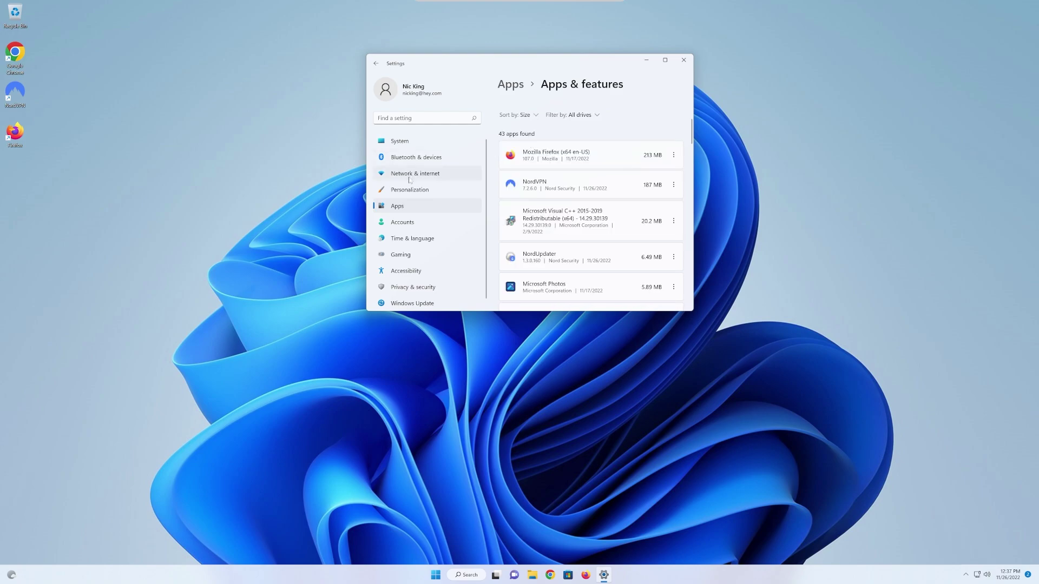
Open the Colors page of the Personalization settings and check the transparency effects option
click(410, 190)
scroll(546, 231, down, 3)
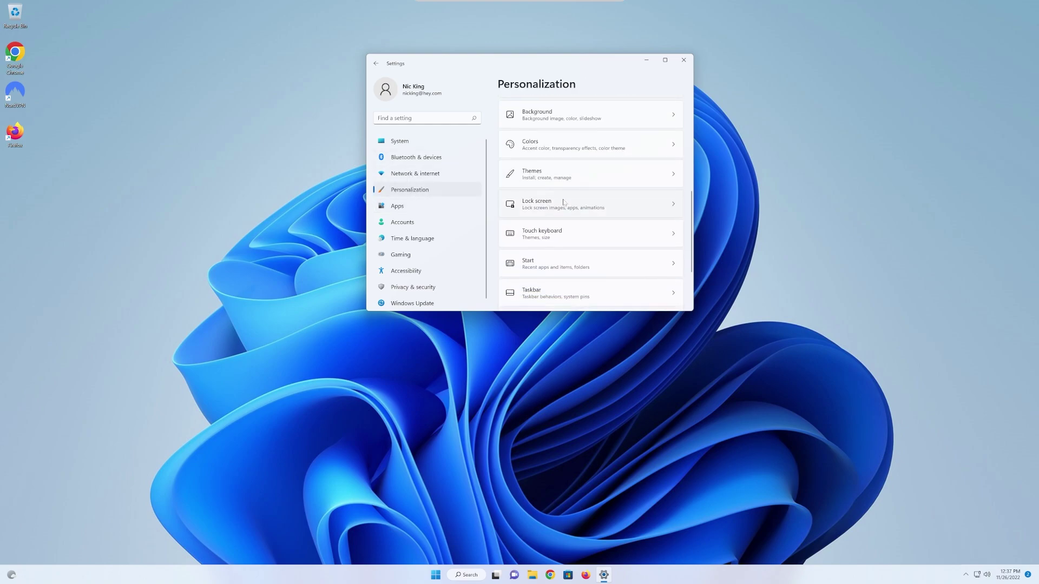
click(666, 210)
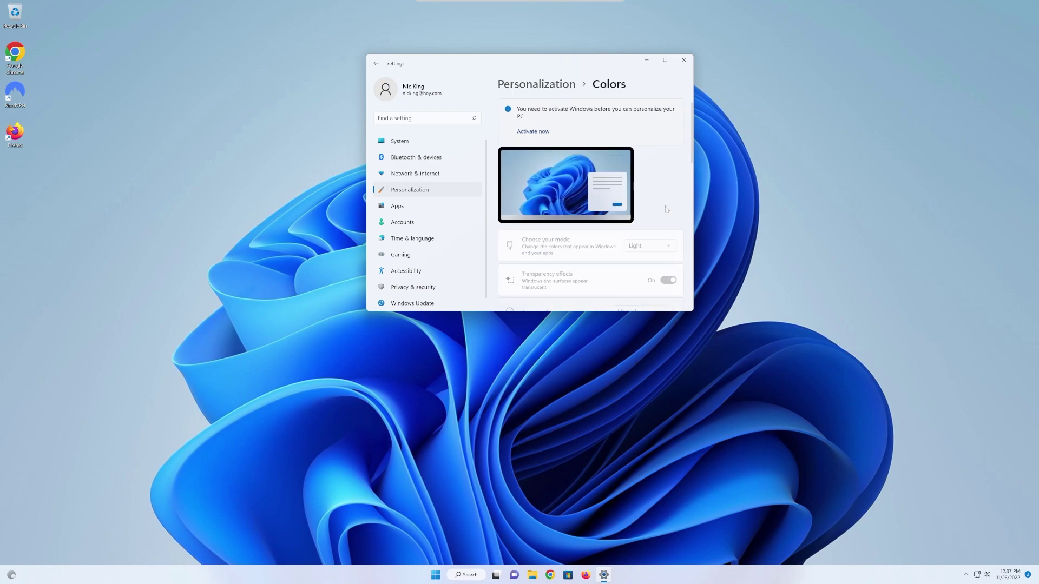
scroll(666, 211, down, 2)
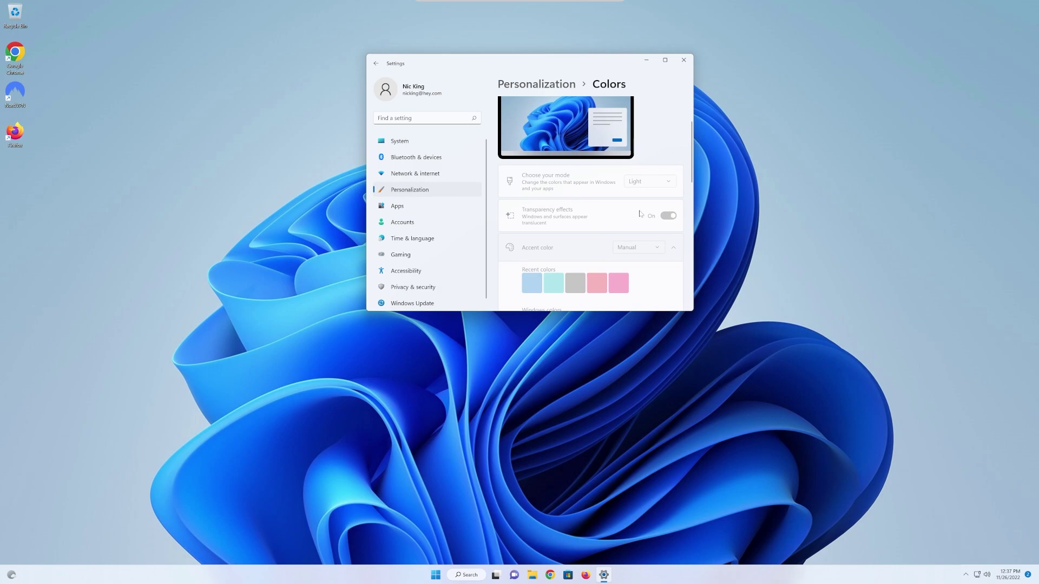
Turn off transparency effects and animation effects in the Accessibility visual effects settings, and close Settings
click(400, 272)
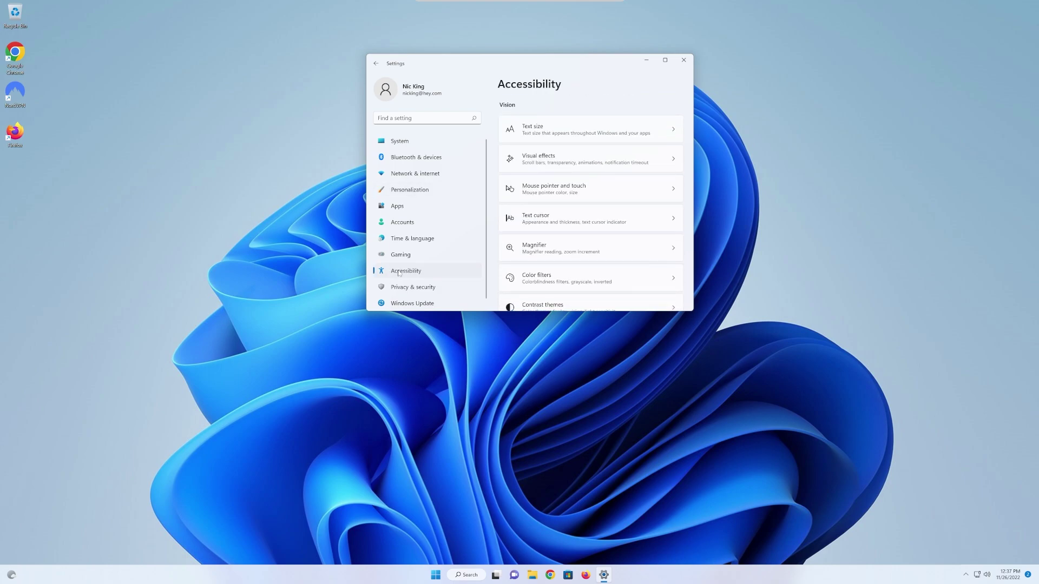
click(568, 159)
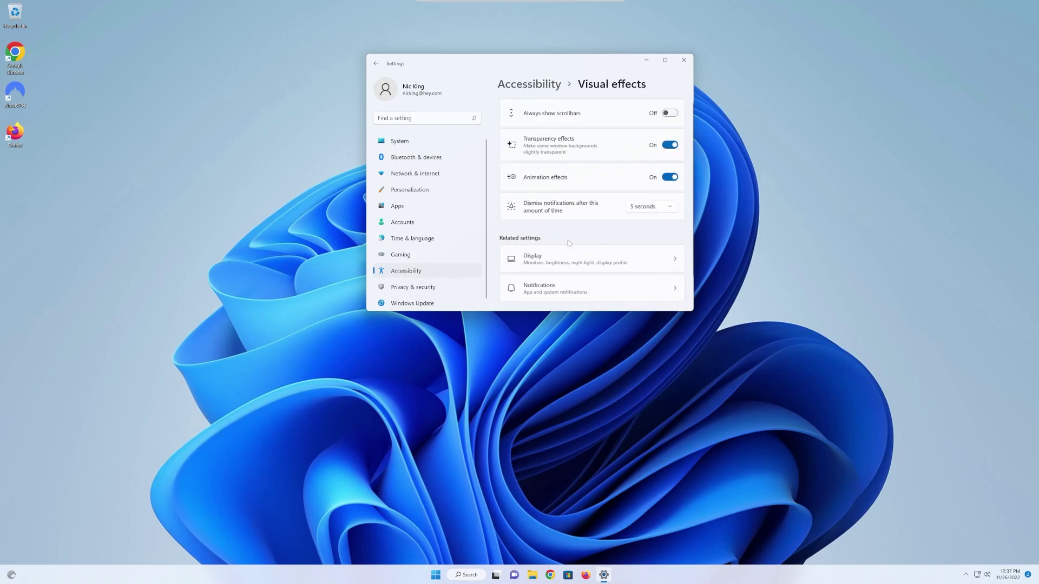
click(668, 145)
click(669, 178)
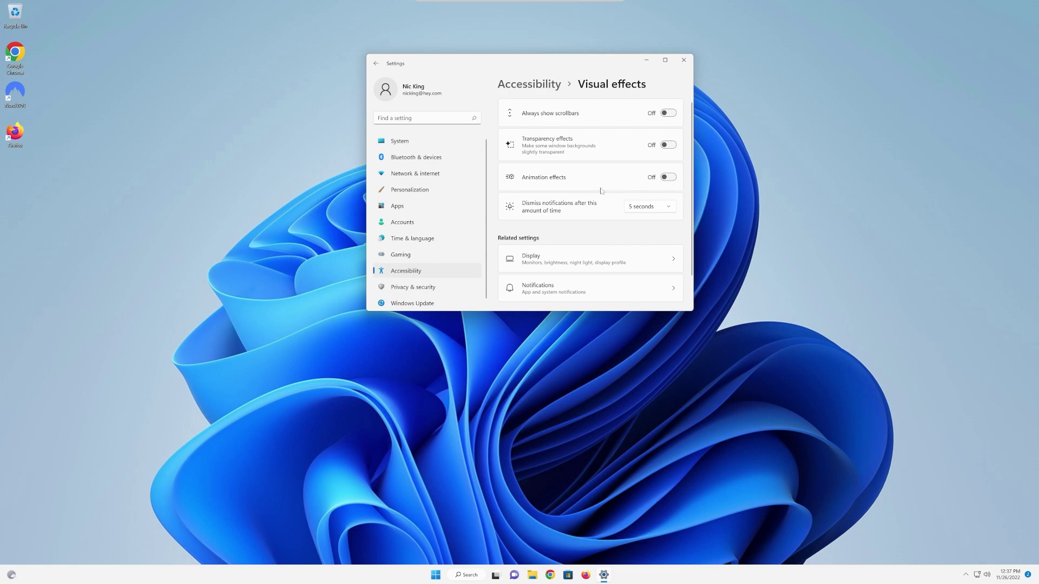
click(683, 60)
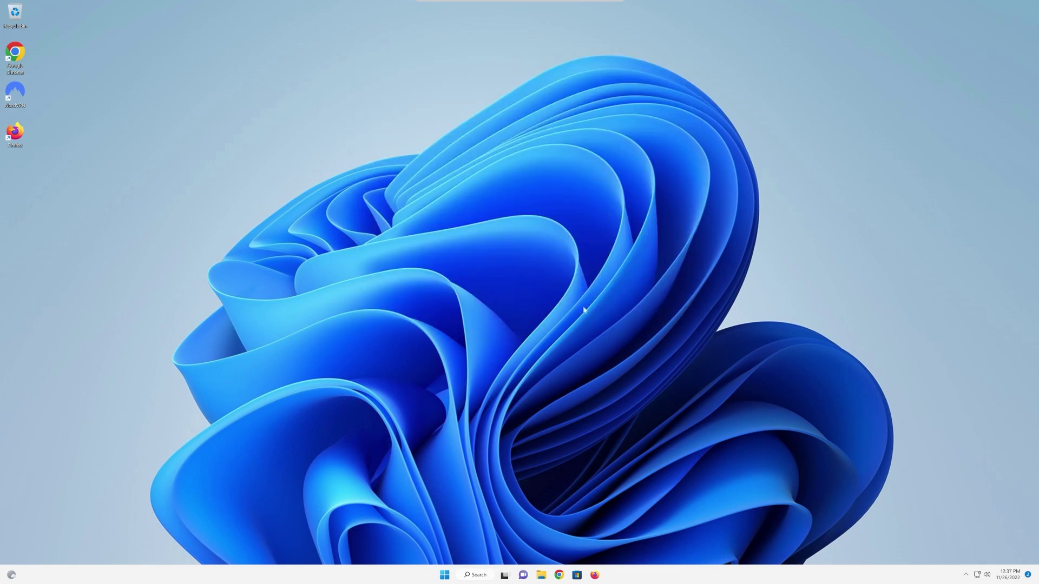
Search Windows for "view a", open the advanced system settings, and move the System Properties window toward the middle of the desktop
click(444, 575)
text(view a)
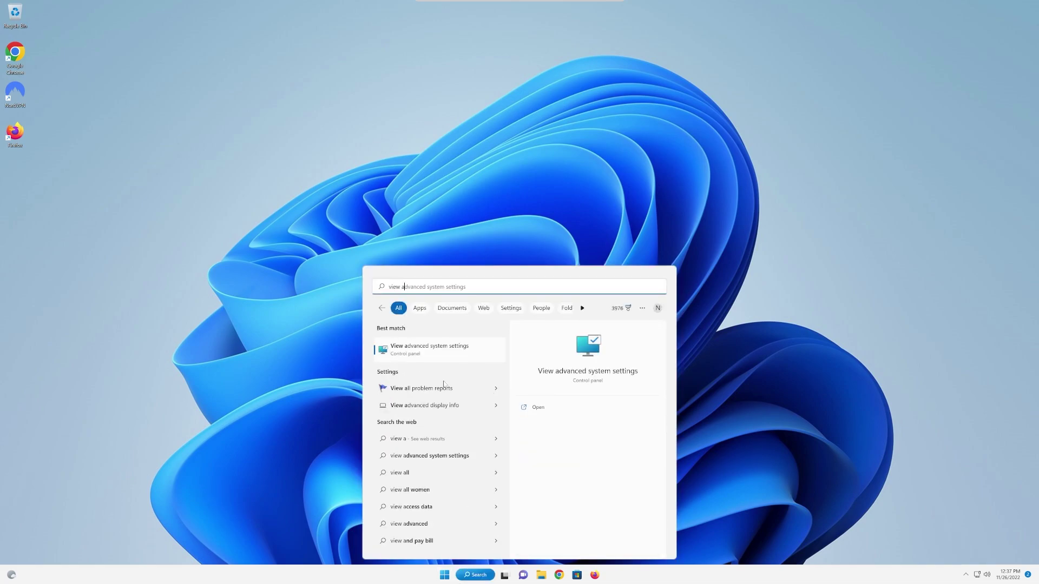
key(Return)
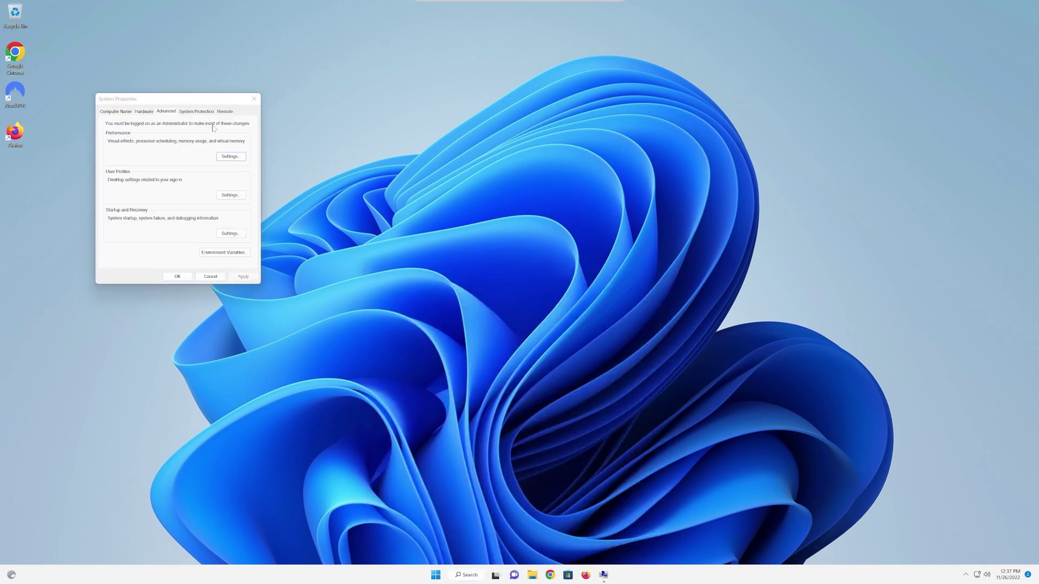
drag(188, 102, 437, 142)
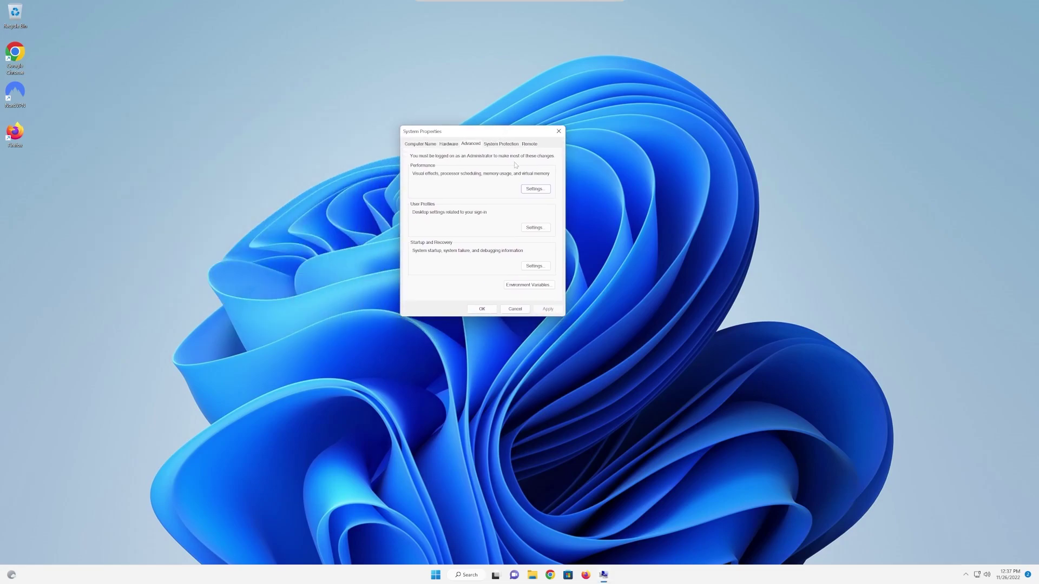
Set the performance visual effects to "Adjust for best performance", apply the change and close System Properties
click(532, 189)
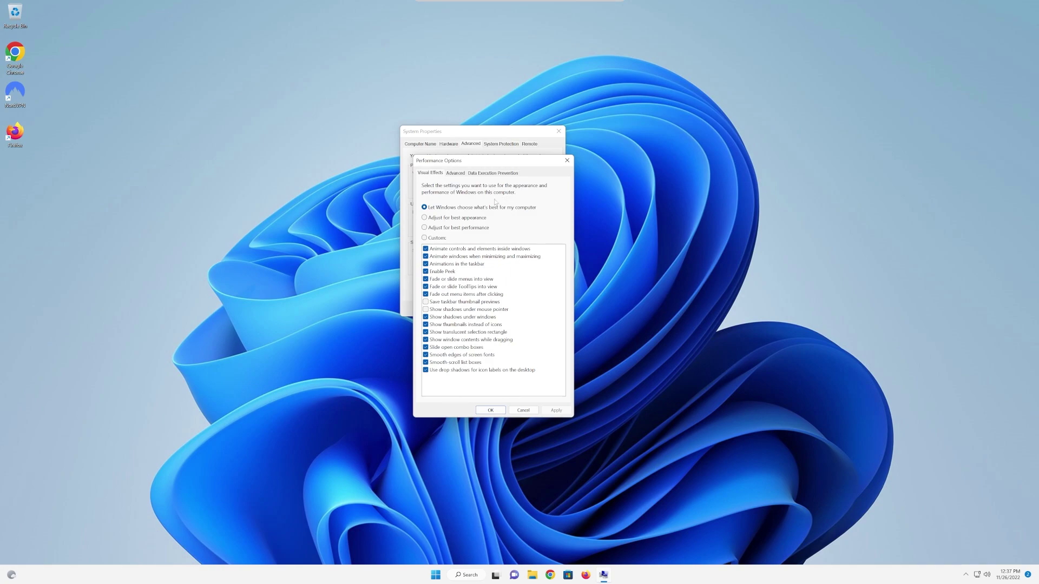
click(460, 228)
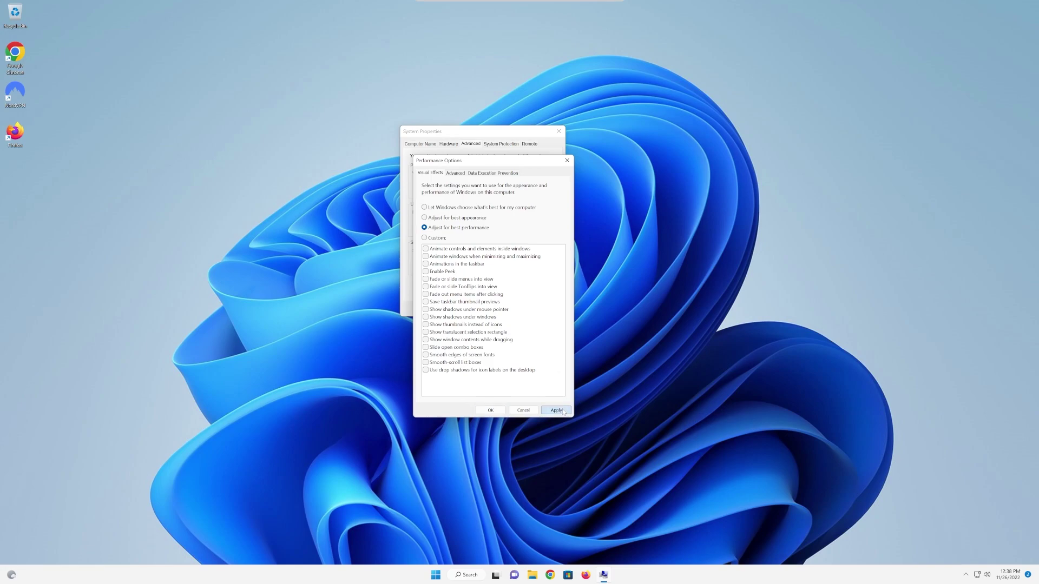
click(491, 411)
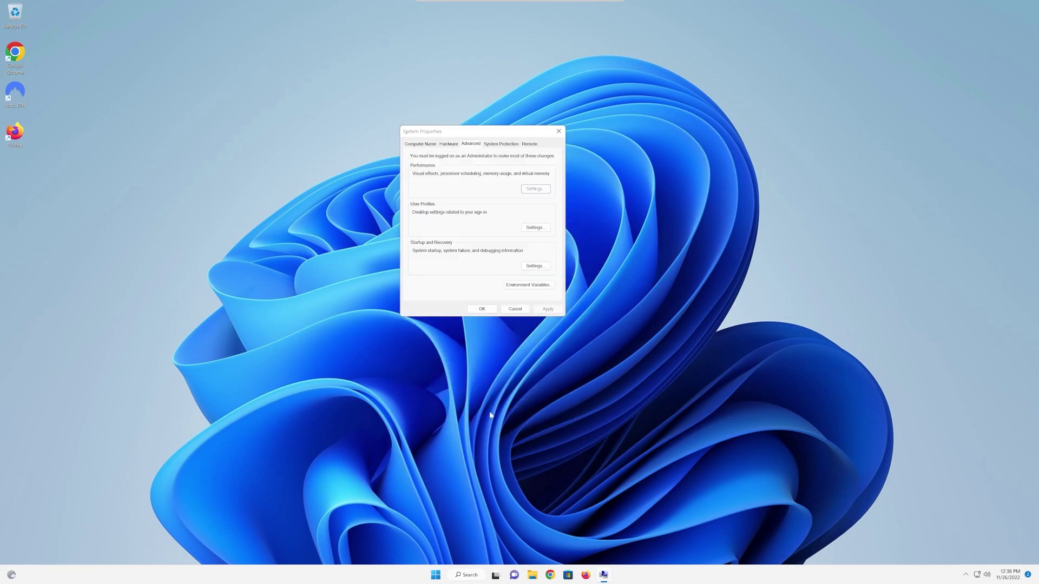
click(482, 310)
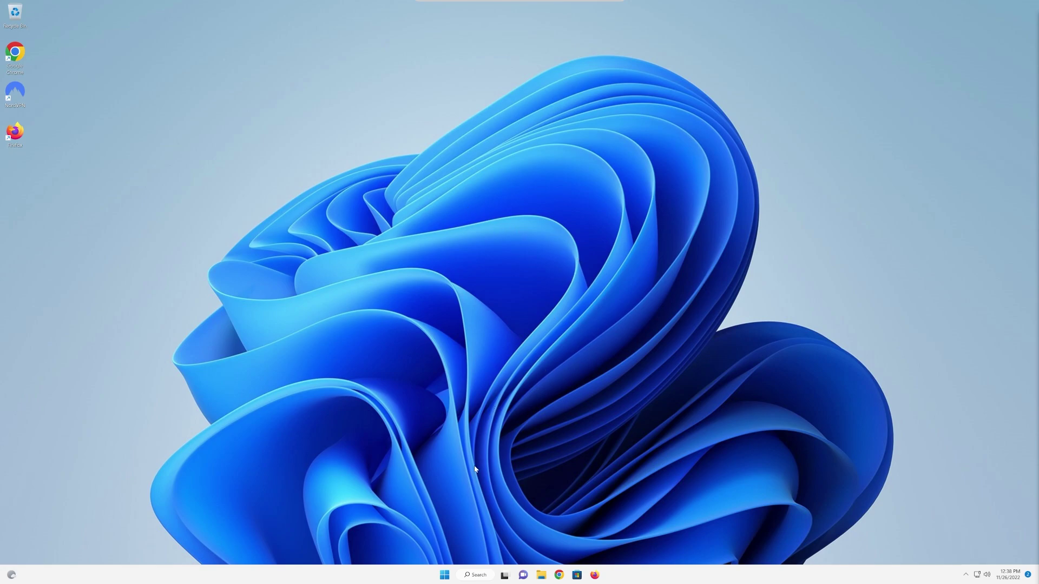
Search Windows for "stor", open the Storage settings and turn on Storage Sense
click(445, 576)
text(stor)
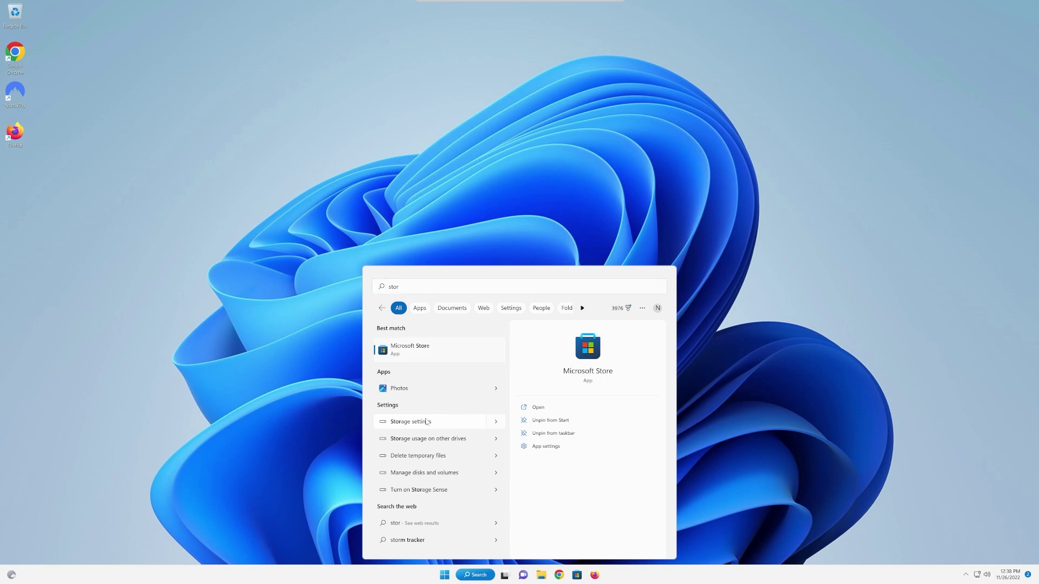
click(426, 422)
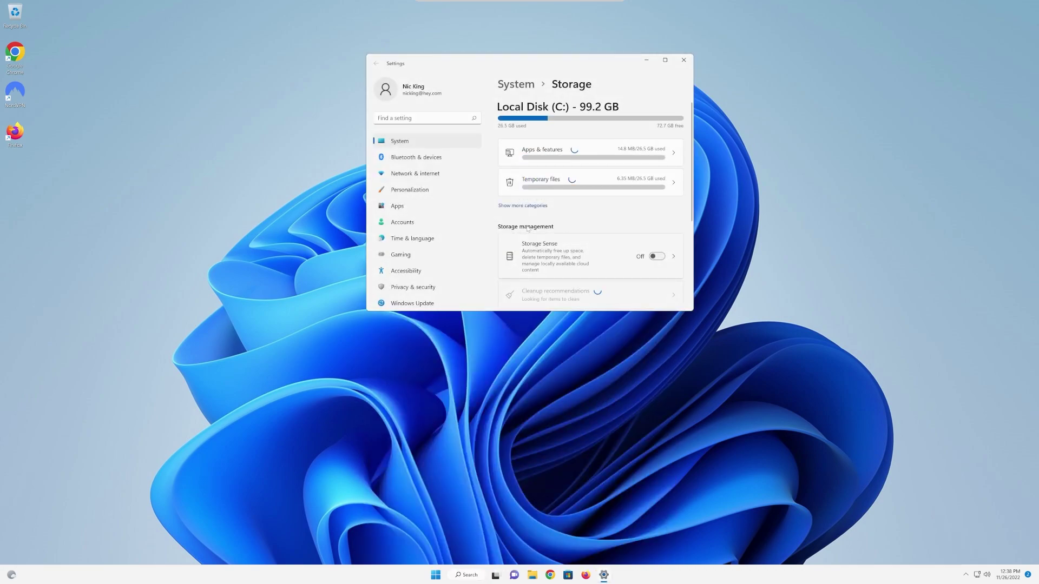
scroll(556, 232, down, 1)
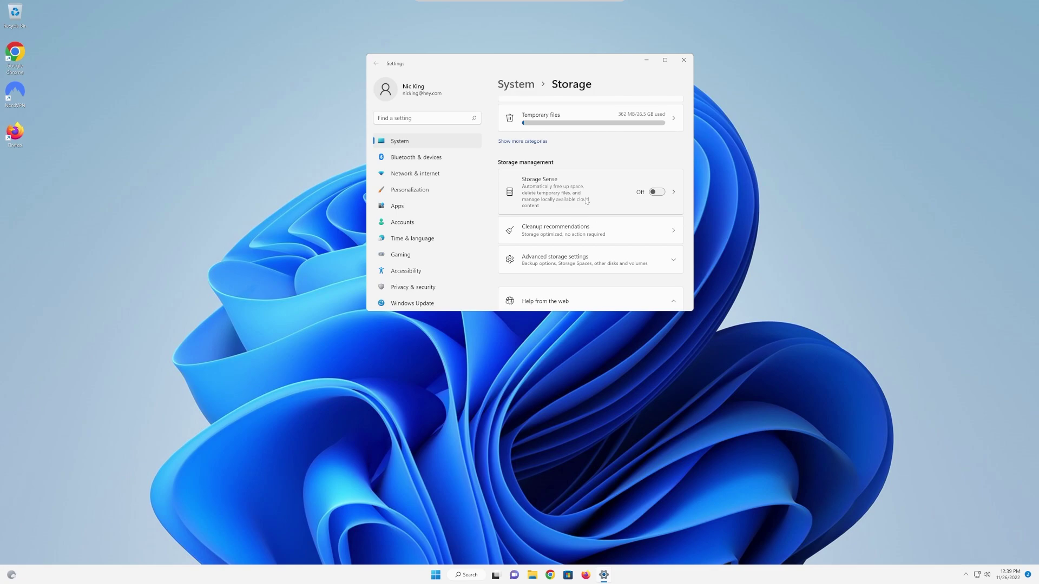
click(657, 193)
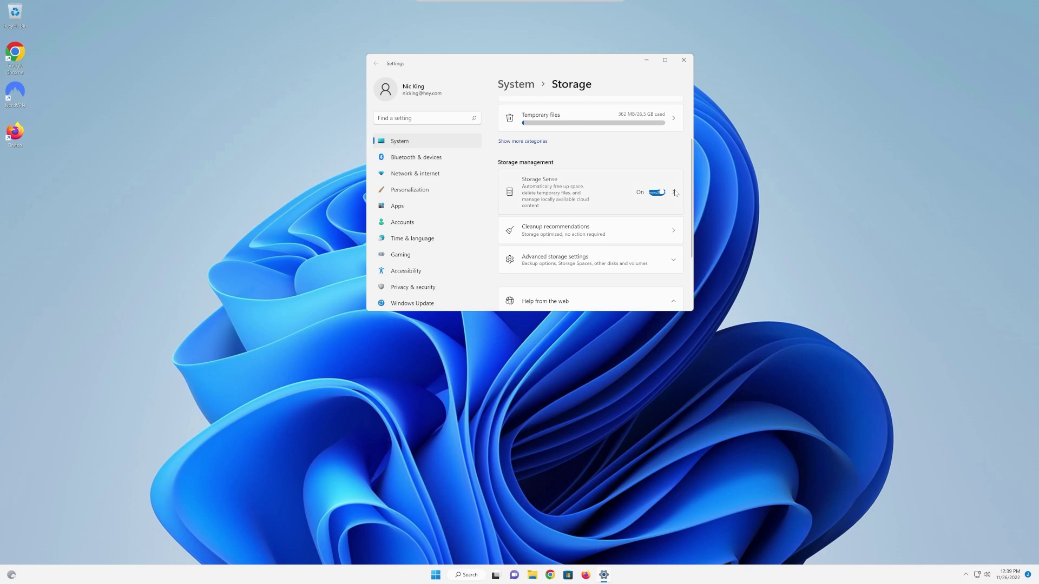
Open the Storage Sense options and set Storage Sense to run every month
click(676, 193)
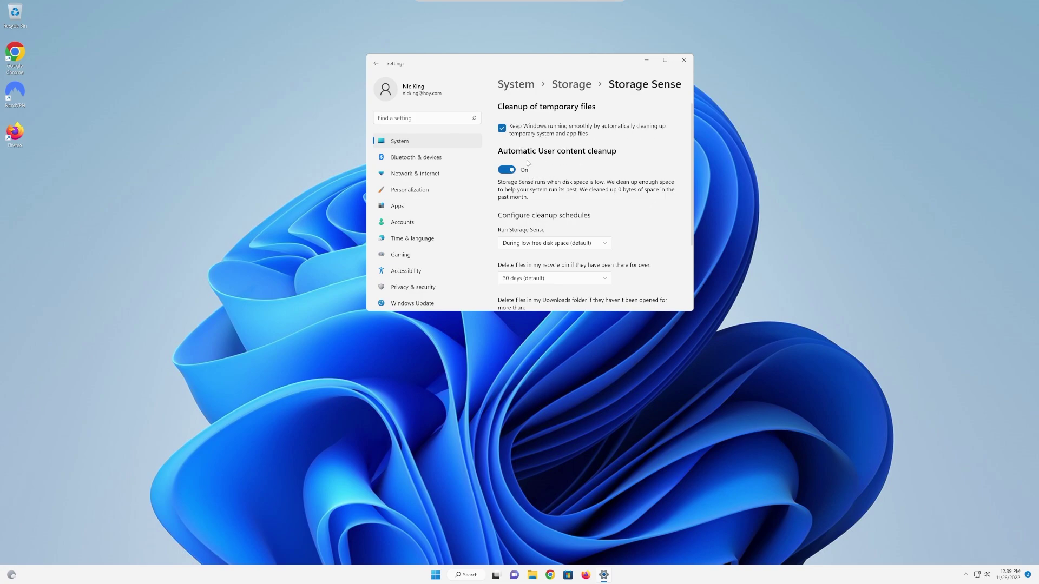
scroll(555, 180, down, 3)
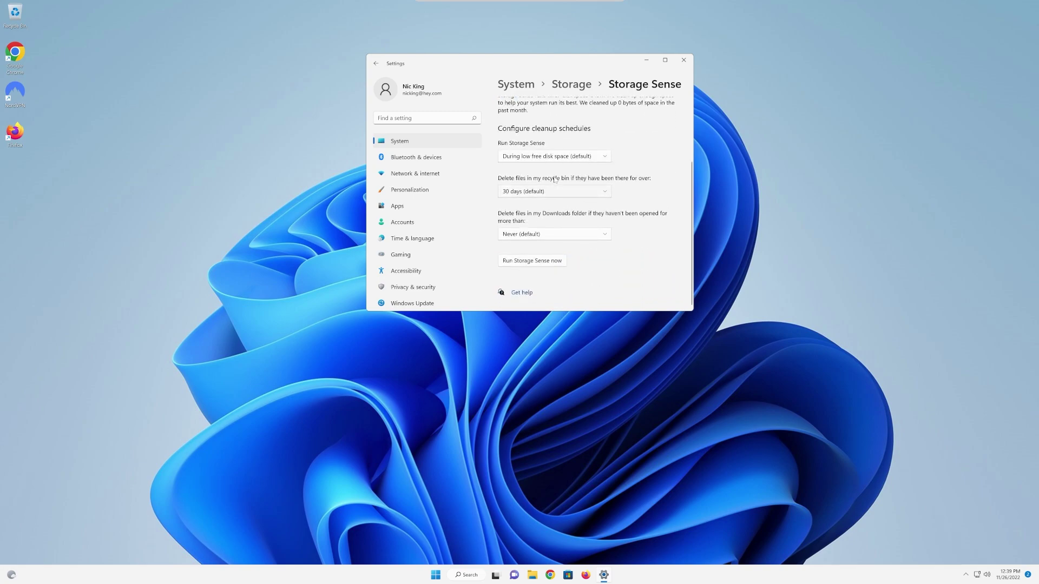
click(533, 157)
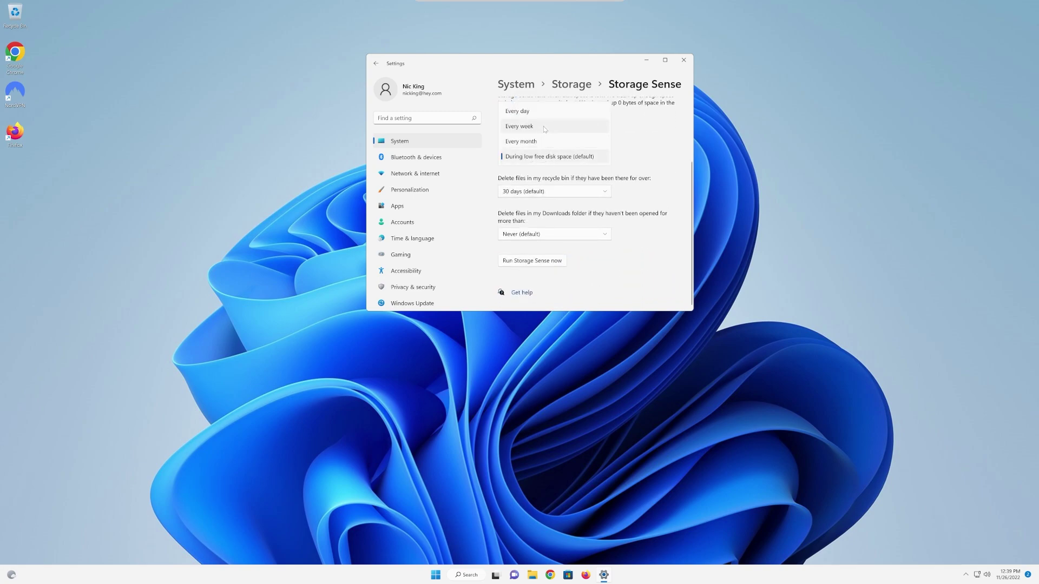
click(547, 142)
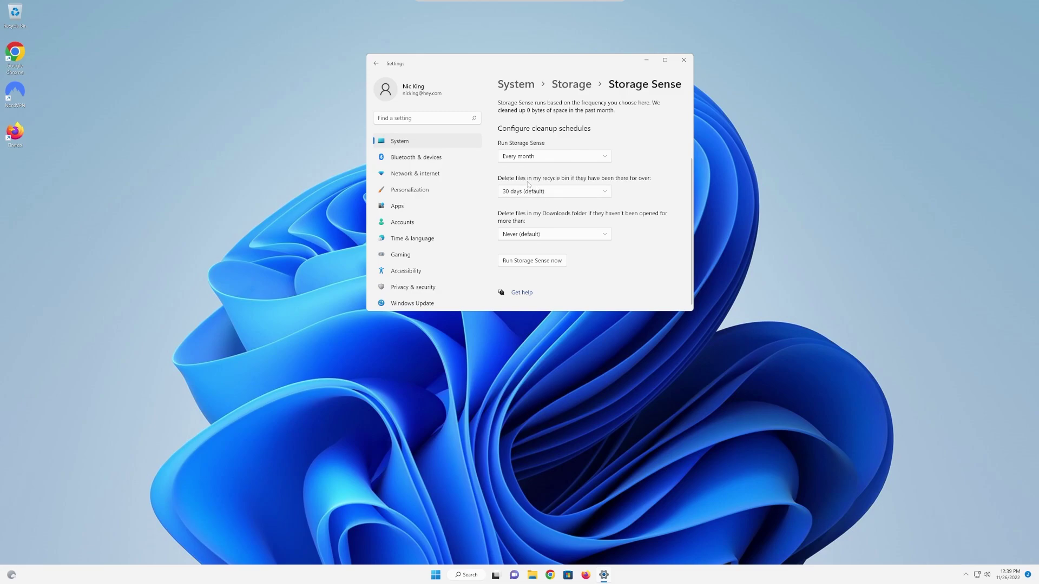
Keep recycle bin deletion at 30 days (default), set Downloads folder deletion to 30 days, and close Settings
click(564, 192)
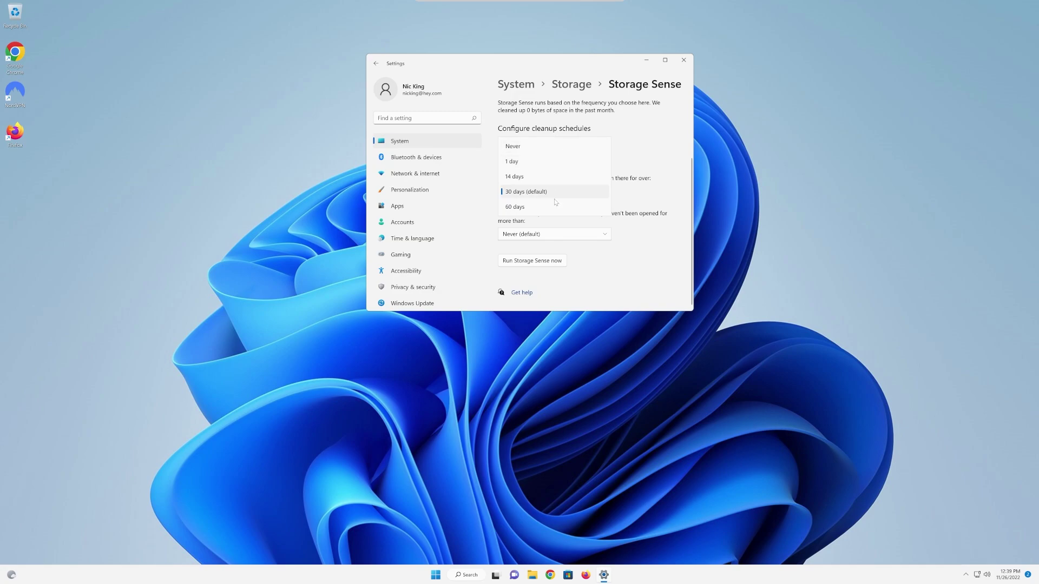
click(554, 195)
click(542, 237)
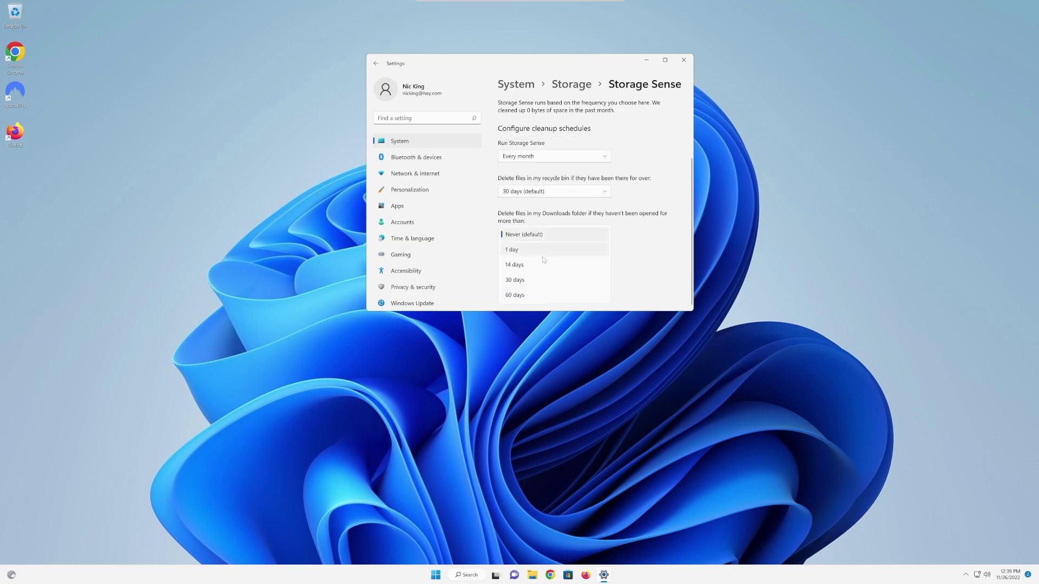
click(541, 279)
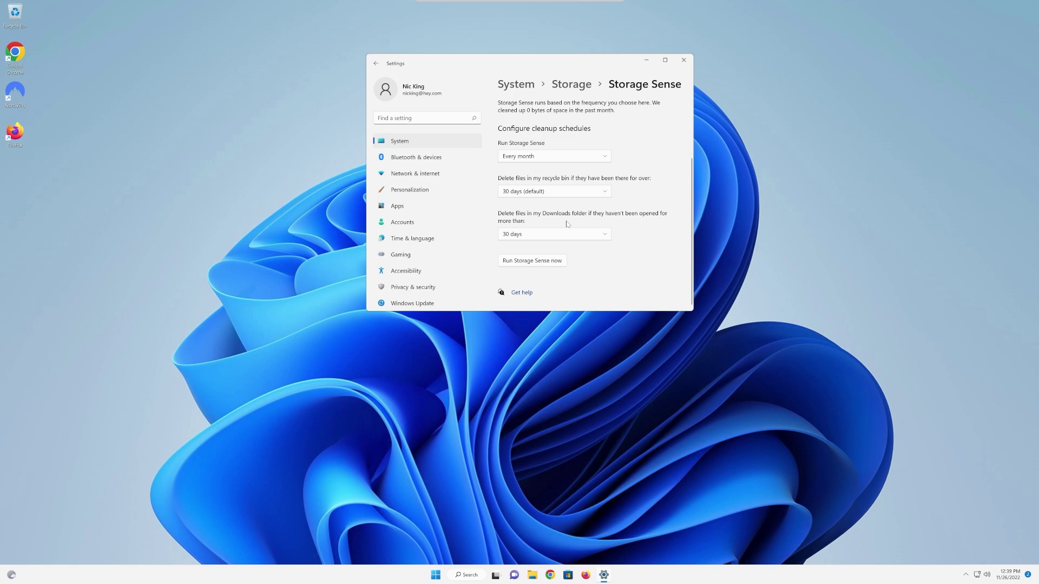
click(608, 234)
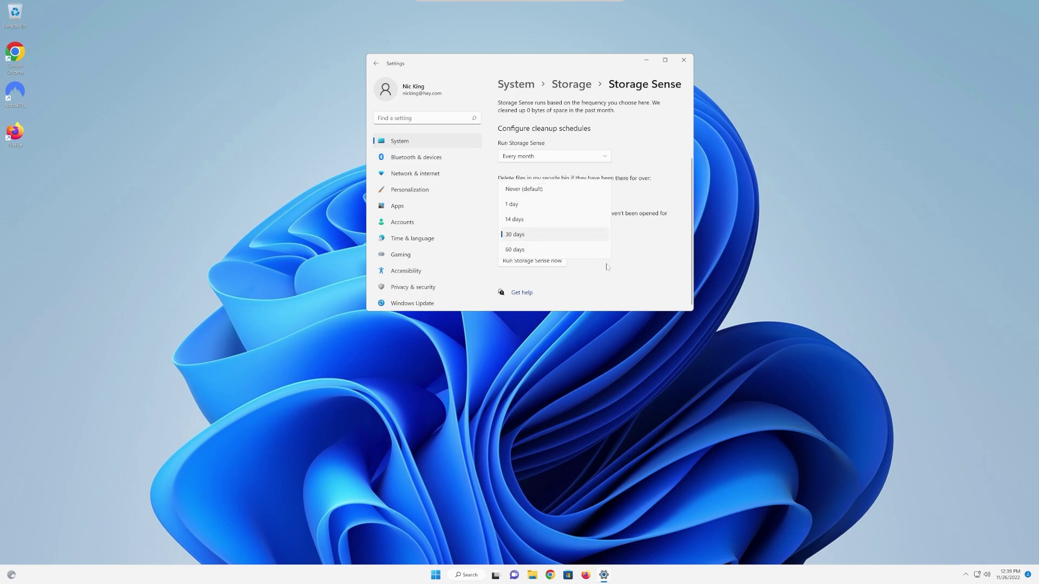
click(648, 259)
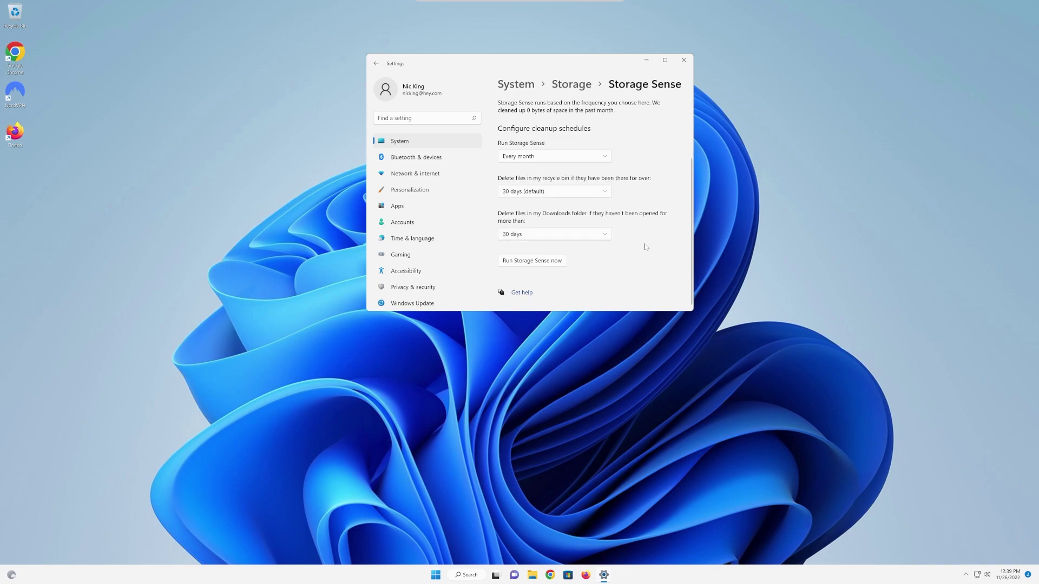
scroll(658, 236, up, 3)
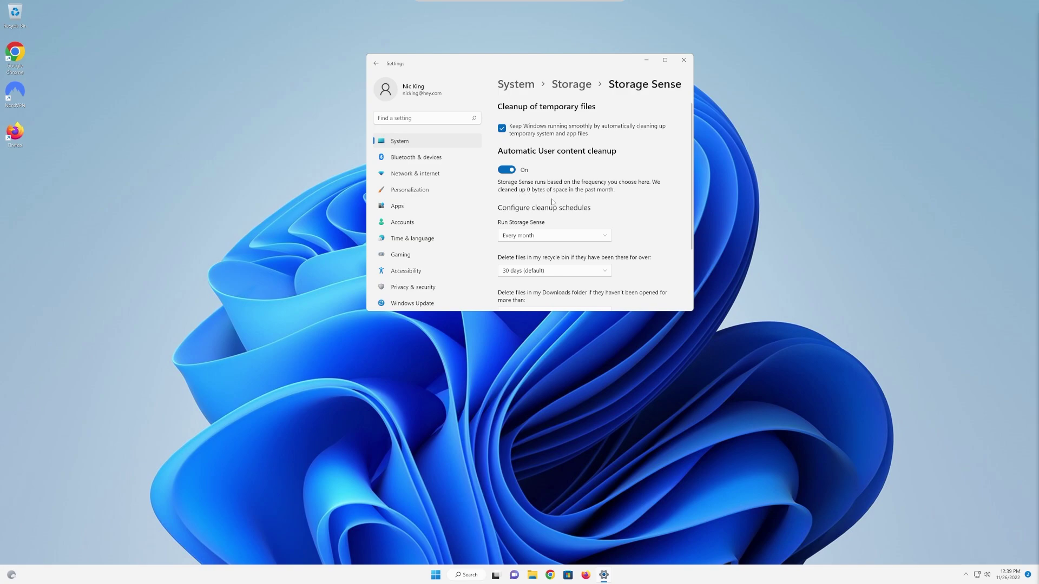
click(683, 59)
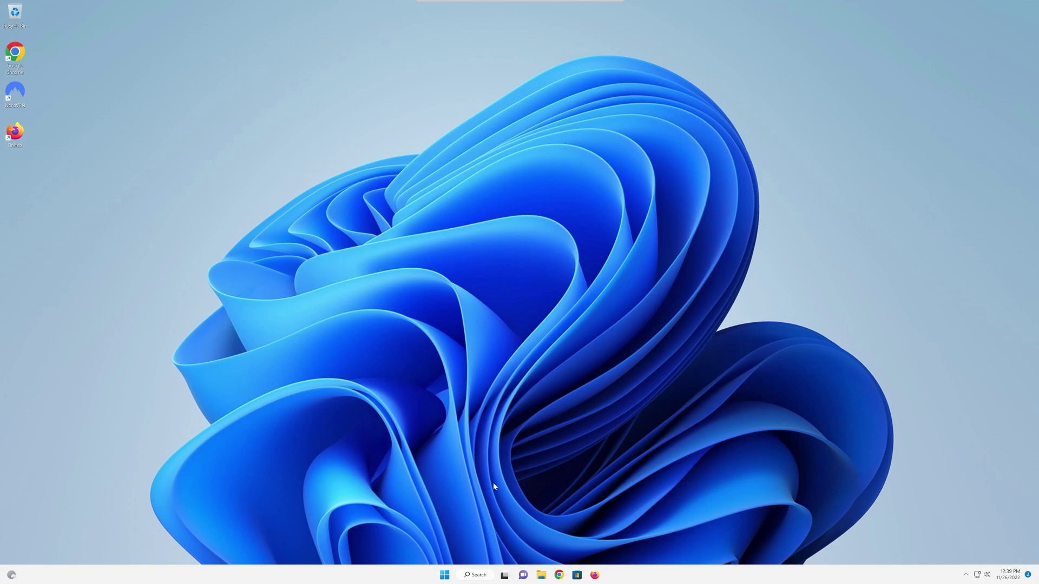
Search Windows for "core" and open the Core isolation page to check the Memory integrity setting
click(446, 575)
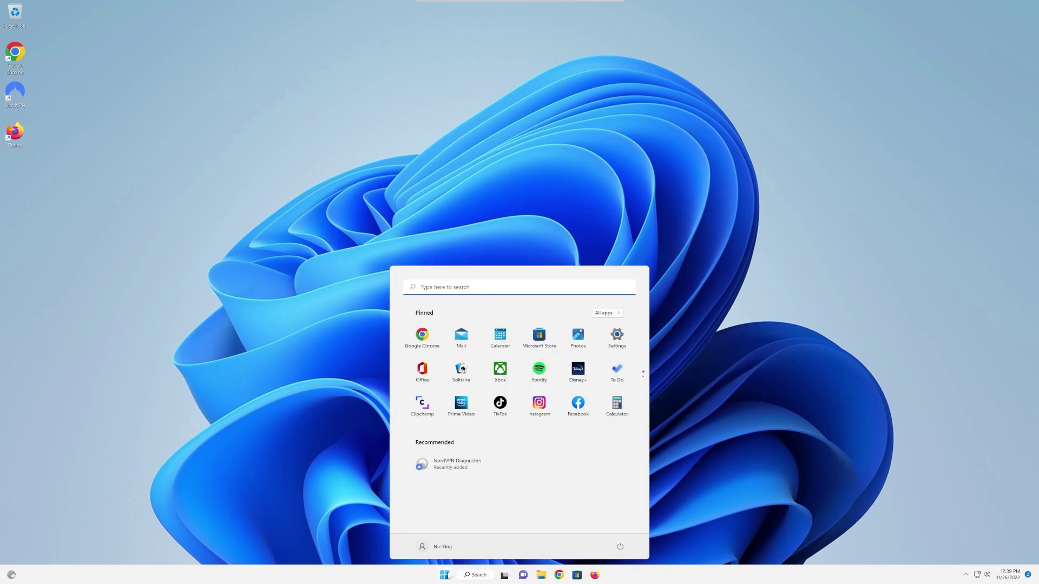
text(windows security)
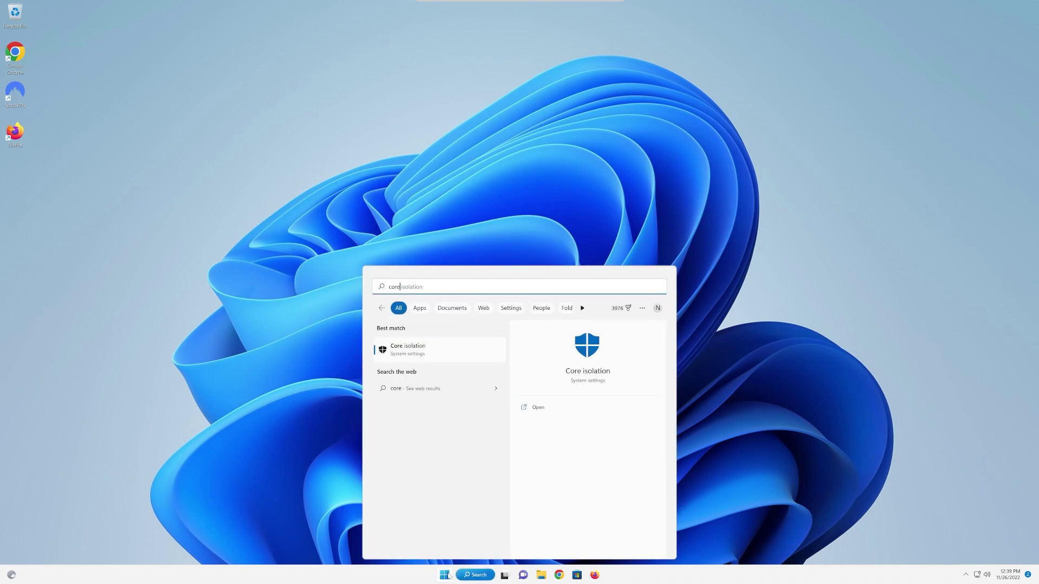
key(Return)
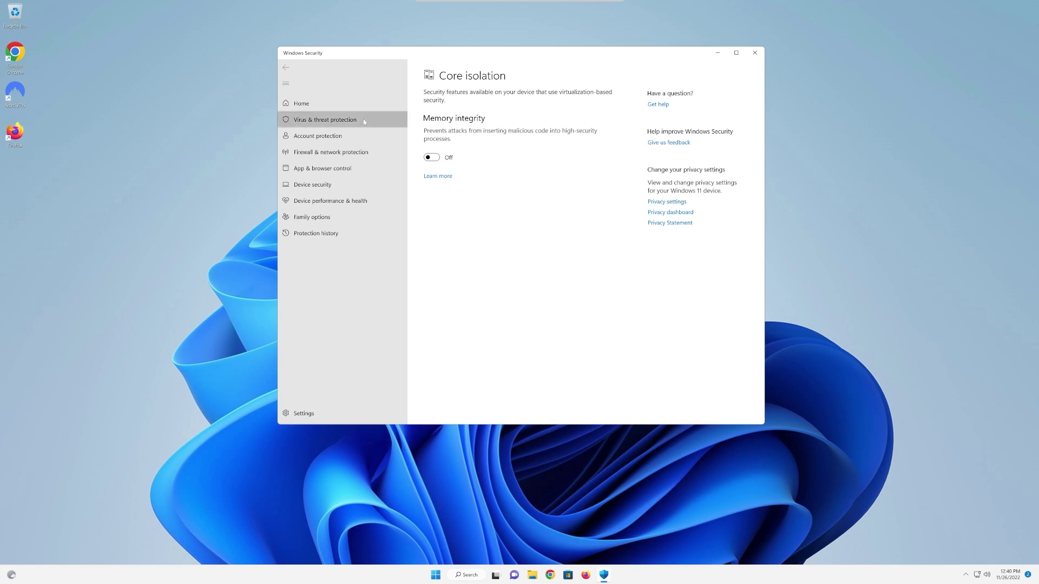
View the Virus & threat protection page, return to Core isolation and close Windows Security
click(322, 119)
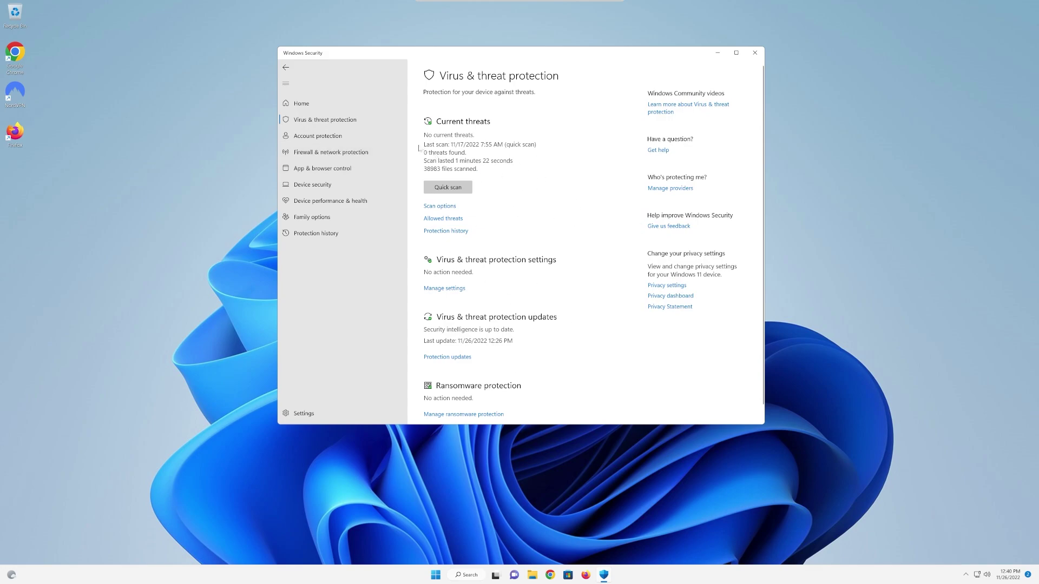
click(287, 68)
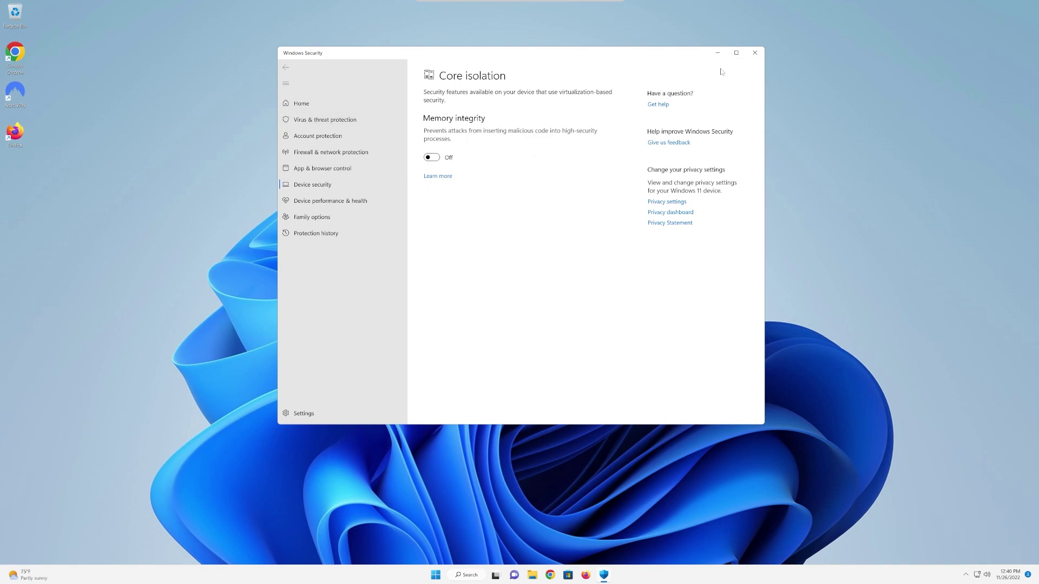
click(755, 52)
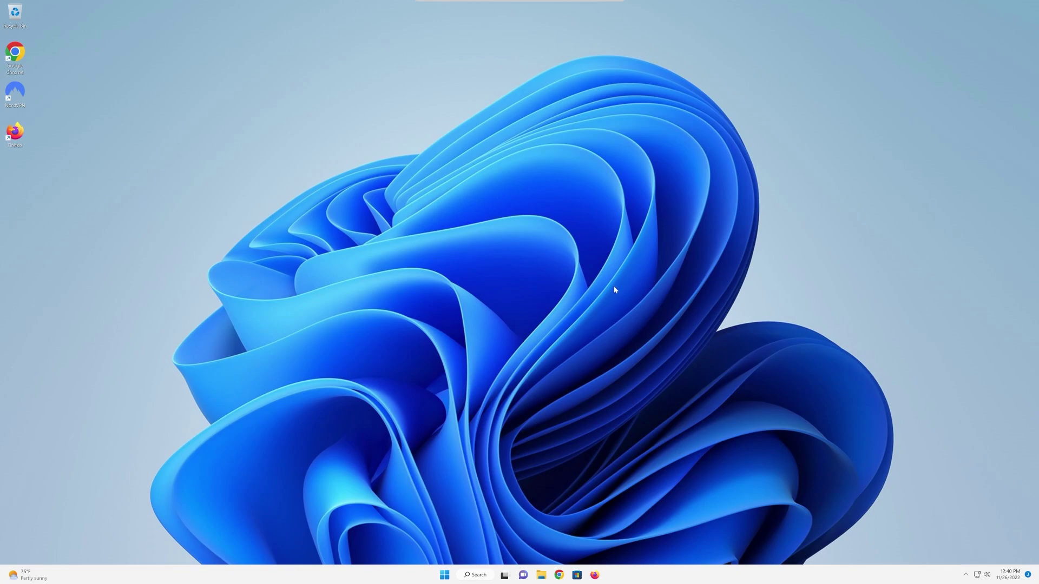
Open Settings, turn off opening Xbox Game Bar with the controller button in the Gaming settings, and close Settings
click(446, 577)
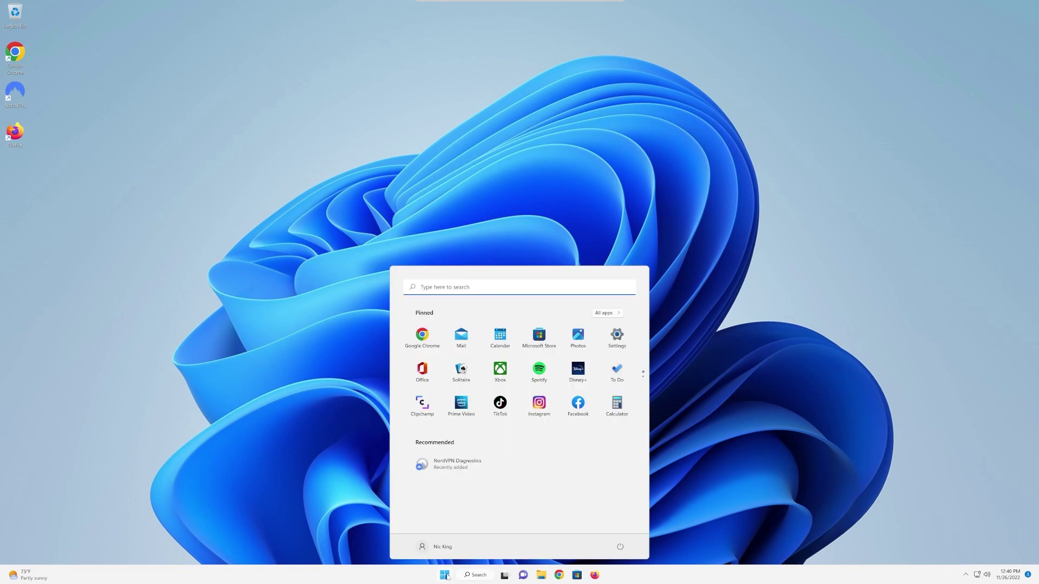
click(440, 287)
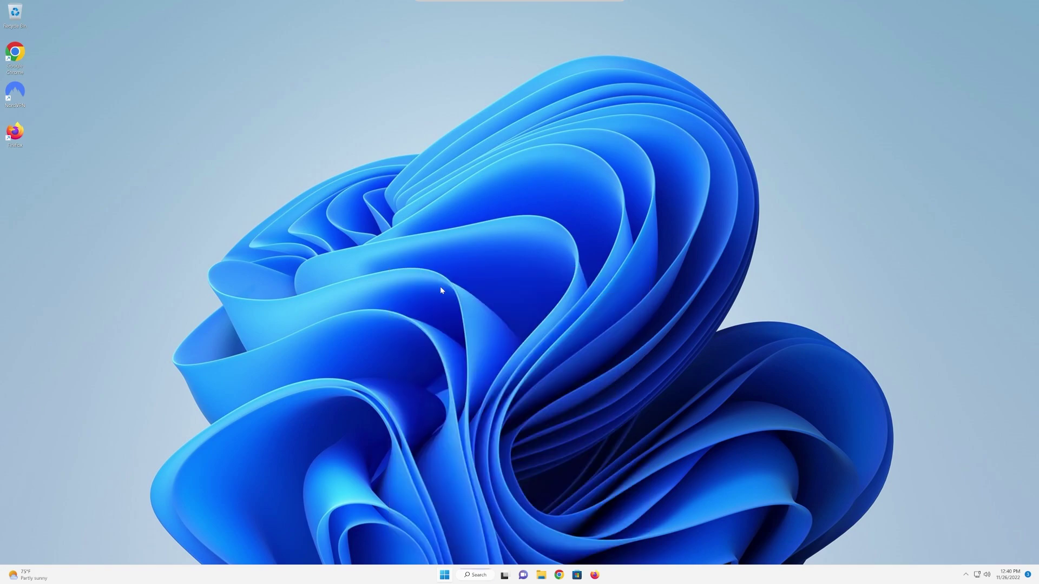
text(settings)
click(430, 350)
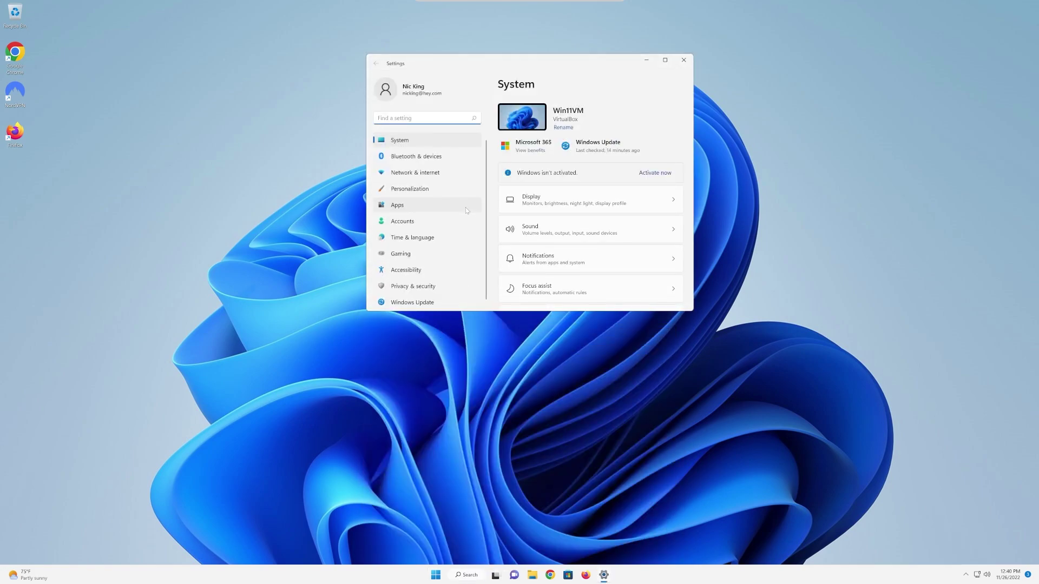
click(408, 258)
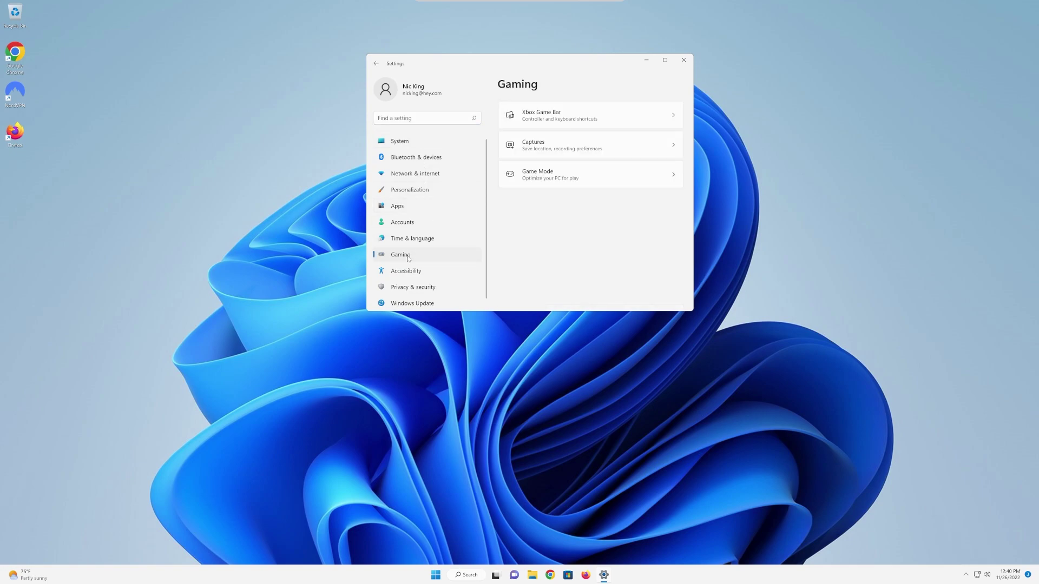
click(568, 123)
click(665, 113)
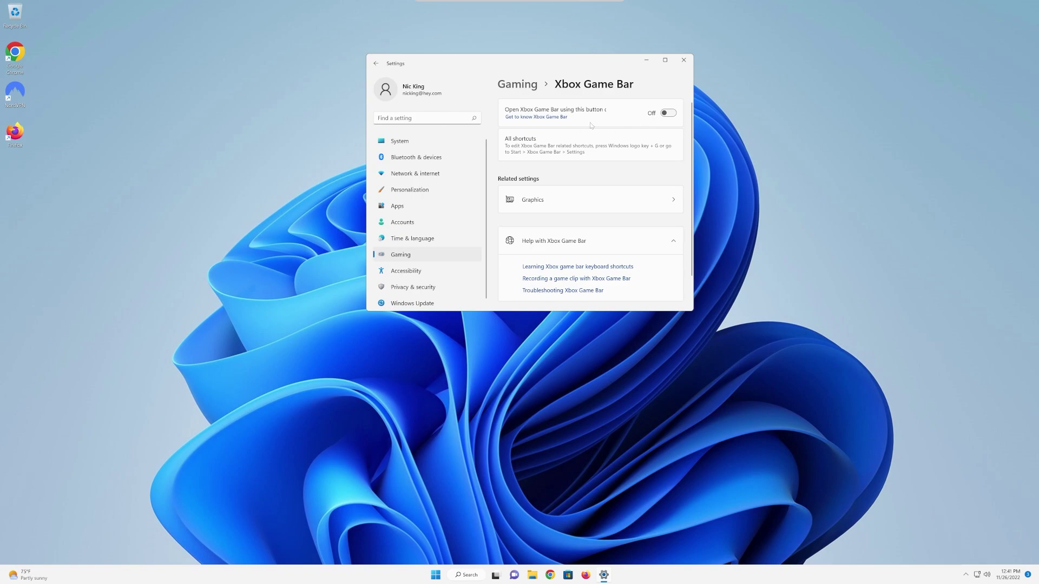
click(683, 61)
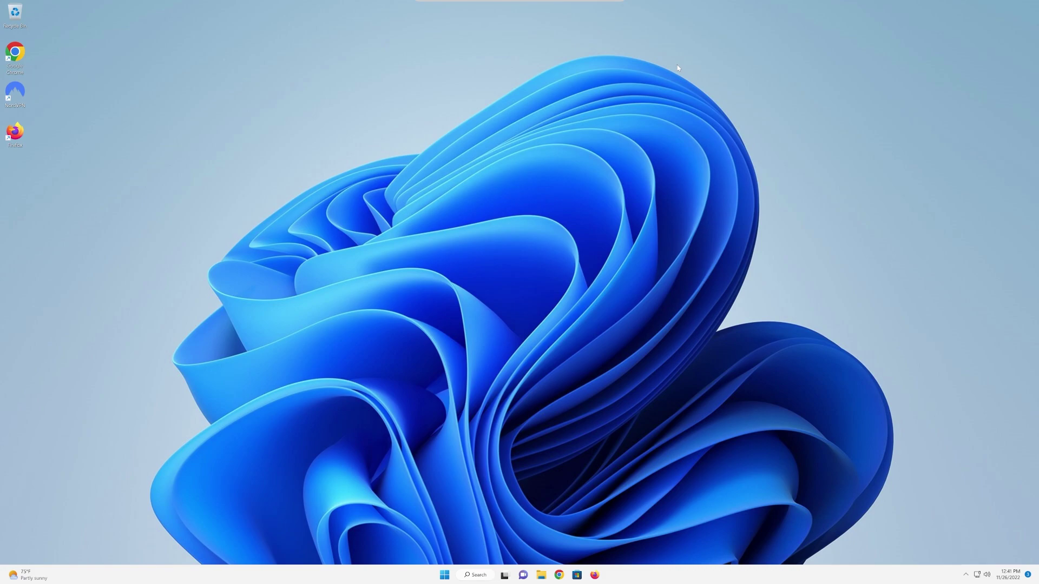